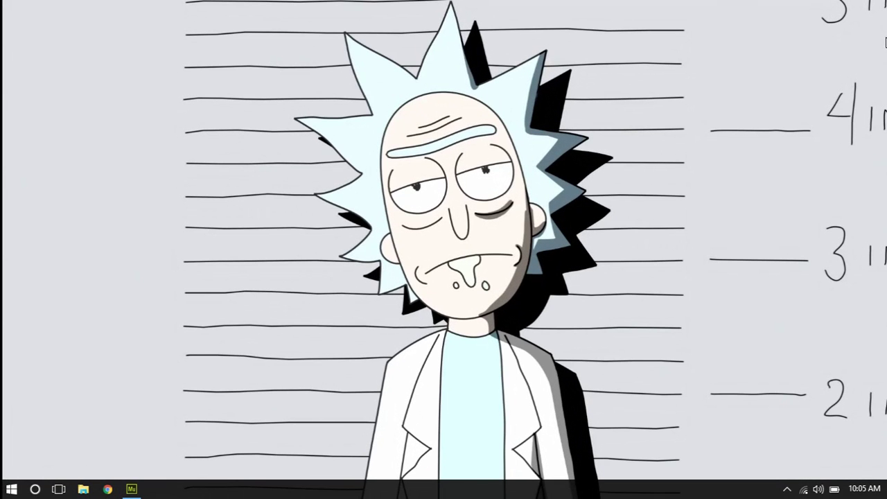
- Switch to Adobe Muse and create a new fluid-width site with one column and a maximum page width of 960
{"action": "left_click", "coordinate": [132, 489]}
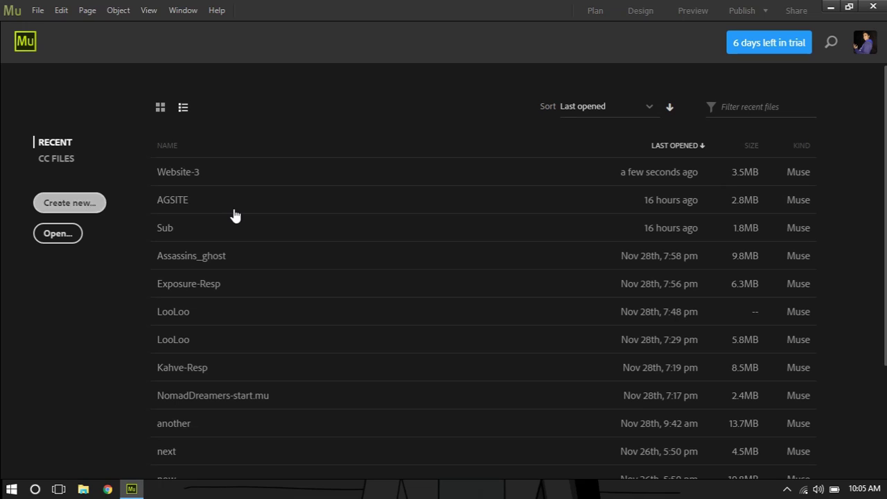
{"action": "key", "text": "ctrl+n"}
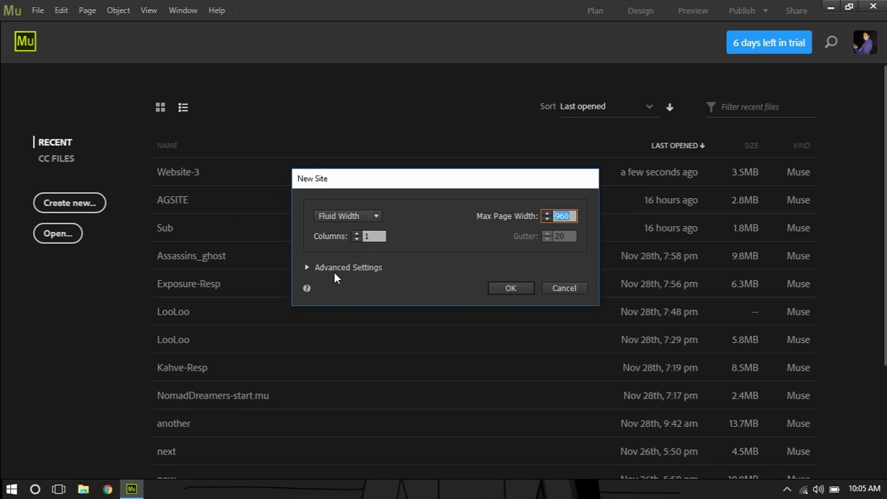
{"action": "left_click", "coordinate": [497, 233]}
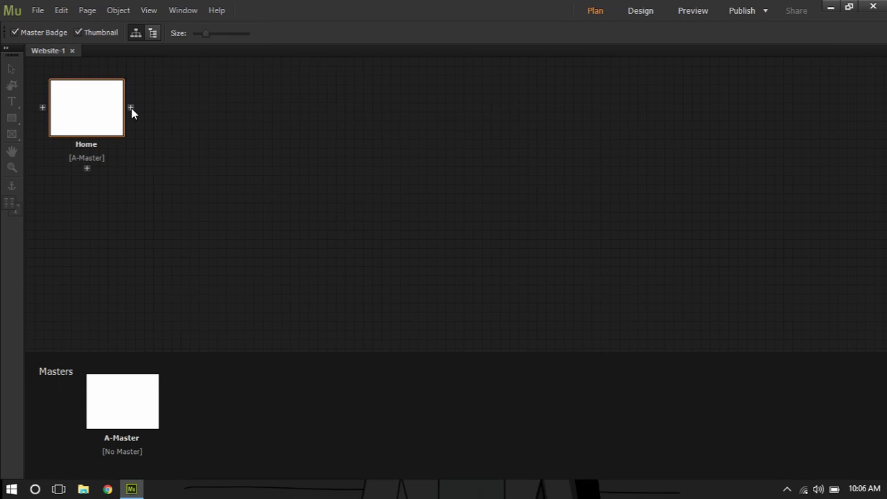
- Add a top-level page after Home and name it "Page"
{"action": "left_click", "coordinate": [131, 107]}
{"action": "type", "text": "Phe"}
{"action": "key", "text": "BackSpace"}
{"action": "key", "text": "BackSpace"}
{"action": "type", "text": "ge"}
{"action": "key", "text": "BackSpace"}
{"action": "key", "text": "BackSpace"}
{"action": "key", "text": "BackSpace"}
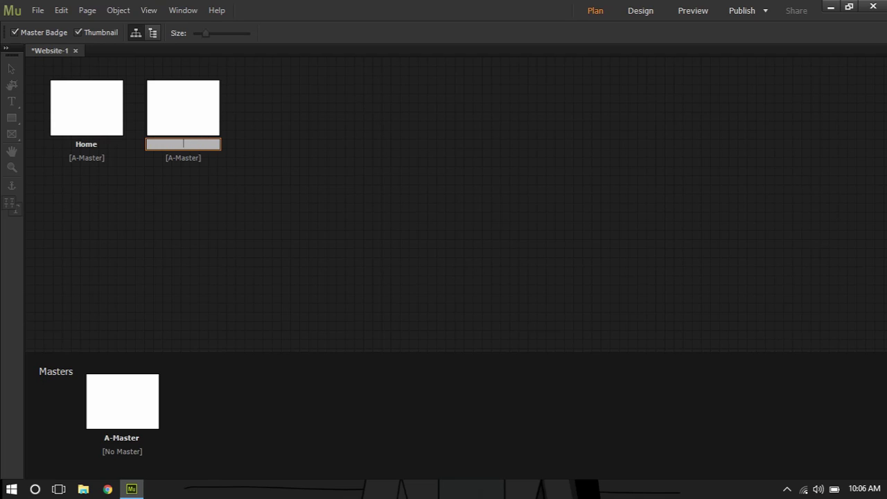
{"action": "type", "text": "Page"}
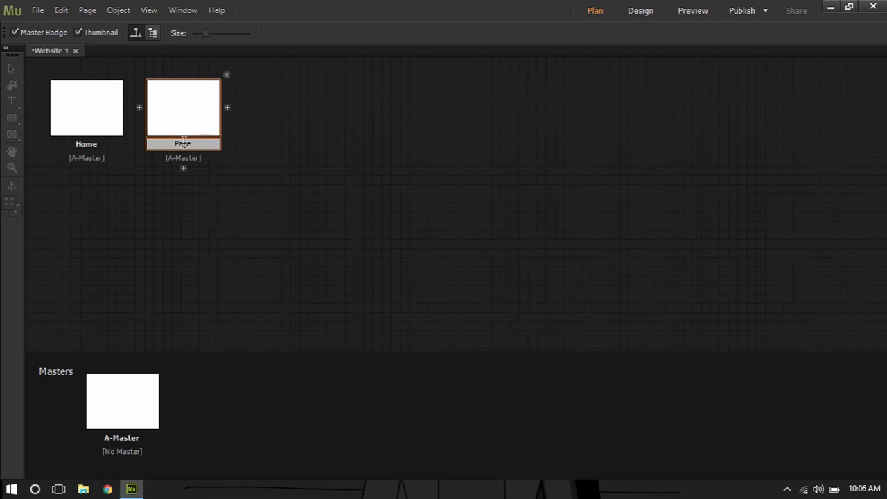
{"action": "key", "text": "Return"}
- Add another top-level page after "Page" and name it "Page 2"
{"action": "left_click", "coordinate": [227, 108]}
{"action": "type", "text": "Page 2"}
{"action": "key", "text": "Return"}
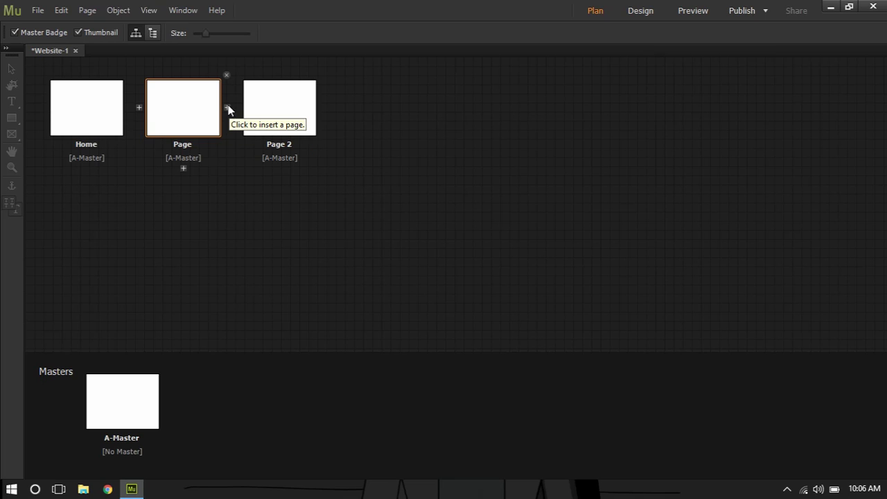
- Add a child page beneath "Page" and name it "Sub"
{"action": "left_click", "coordinate": [184, 169]}
{"action": "type", "text": "Sub pa"}
{"action": "key", "text": "BackSpace"}
{"action": "key", "text": "BackSpace"}
{"action": "key", "text": "BackSpace"}
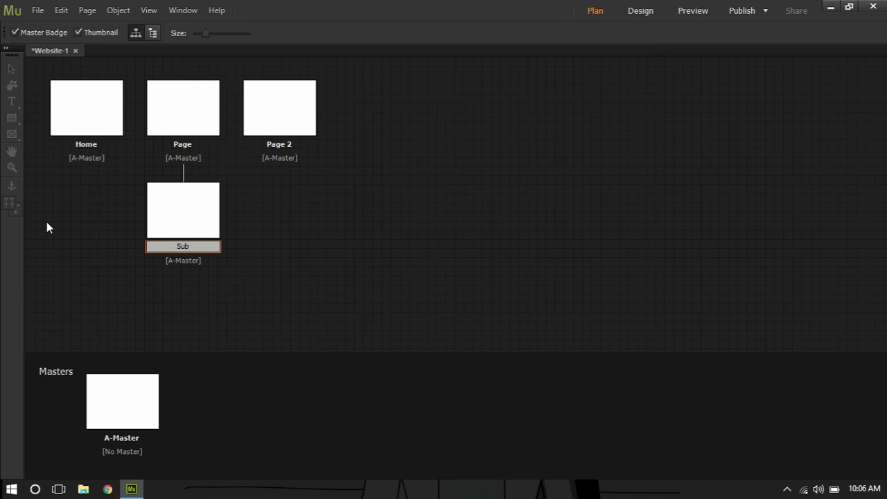
{"action": "key", "text": "Return"}
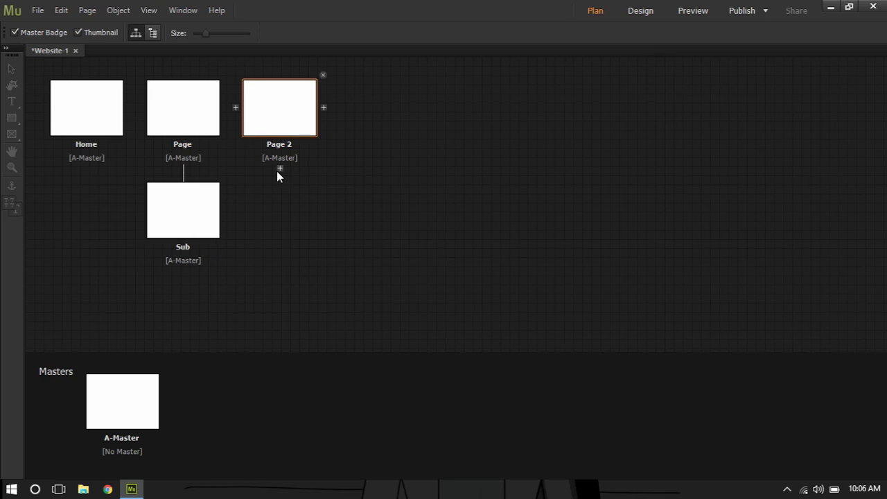
- Add a sibling page after "Sub" and name it "Sub 1"
{"action": "left_click", "coordinate": [226, 209]}
{"action": "type", "text": "Su"}
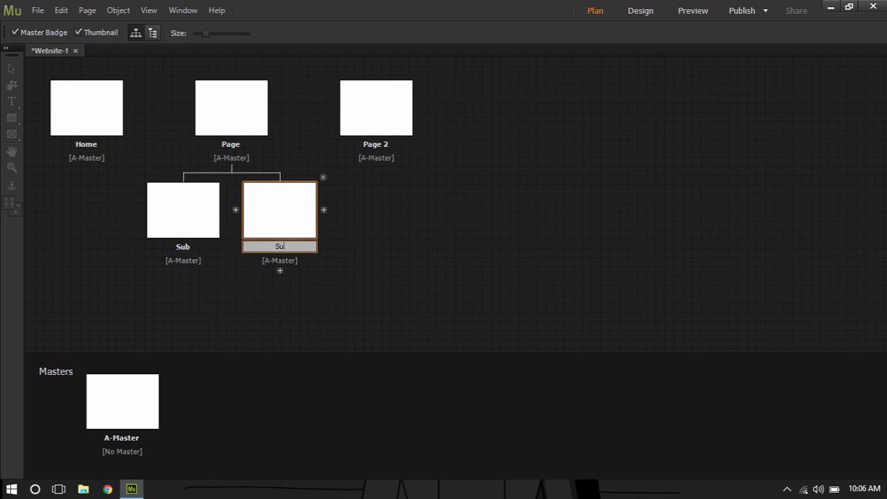
{"action": "type", "text": "b 1"}
{"action": "key", "text": "Return"}
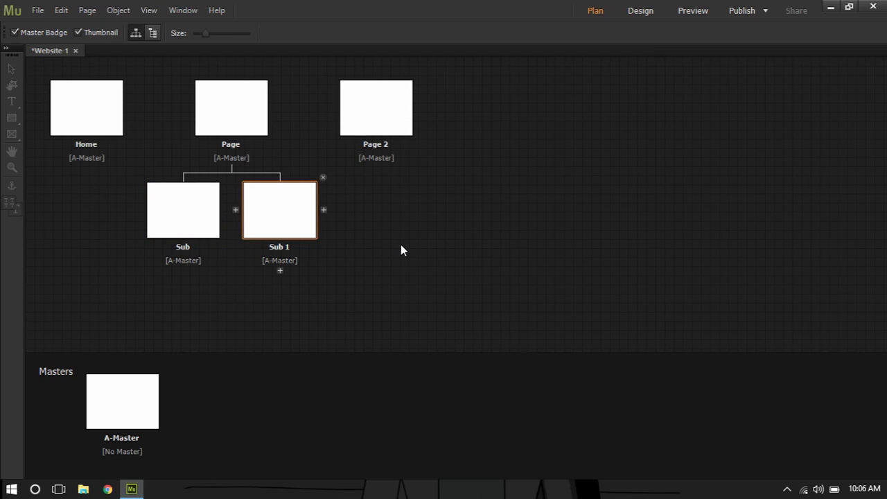
- Open the A-Master page and place a horizontal menu widget in its header at X 0, Y 20
{"action": "mouse_move", "coordinate": [103, 123]}
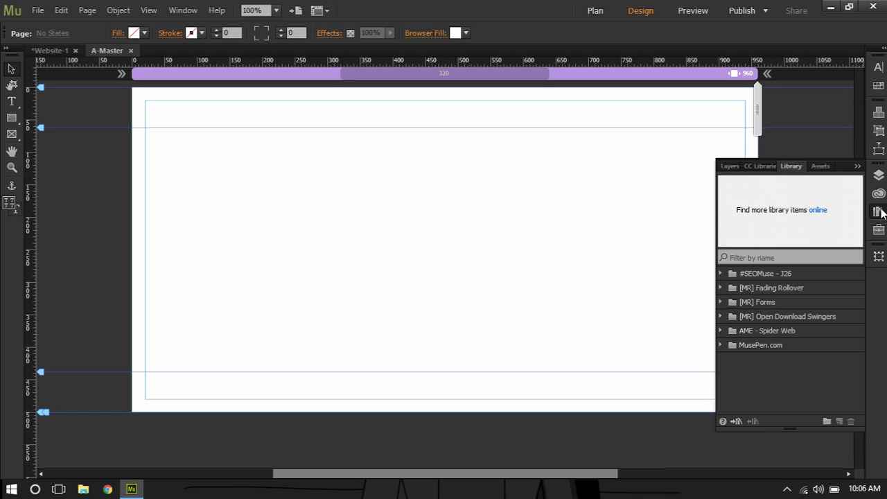
{"action": "left_click", "coordinate": [878, 212]}
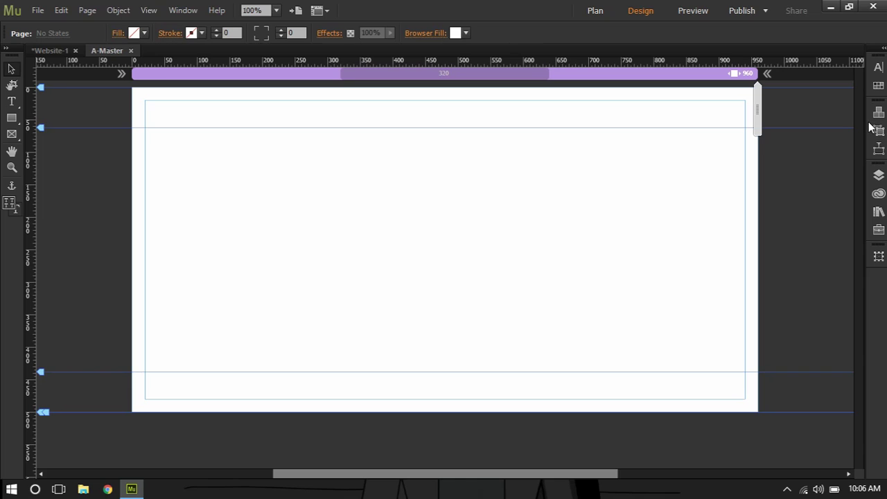
{"action": "left_click_drag", "start_coordinate": [864, 121], "coordinate": [850, 140]}
{"action": "left_click", "coordinate": [878, 111]}
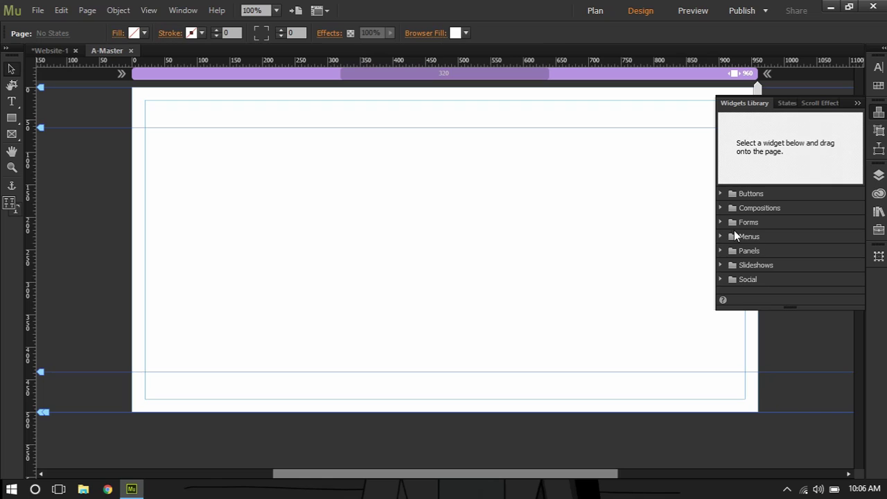
{"action": "left_click", "coordinate": [720, 236]}
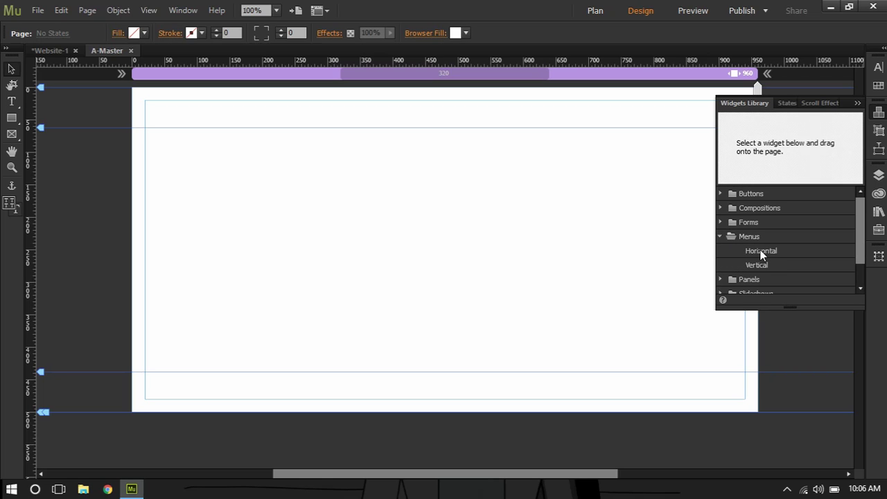
{"action": "left_click", "coordinate": [760, 251]}
{"action": "left_click_drag", "start_coordinate": [750, 249], "coordinate": [249, 157]}
{"action": "left_click", "coordinate": [879, 113]}
{"action": "left_click_drag", "start_coordinate": [377, 174], "coordinate": [279, 131]}
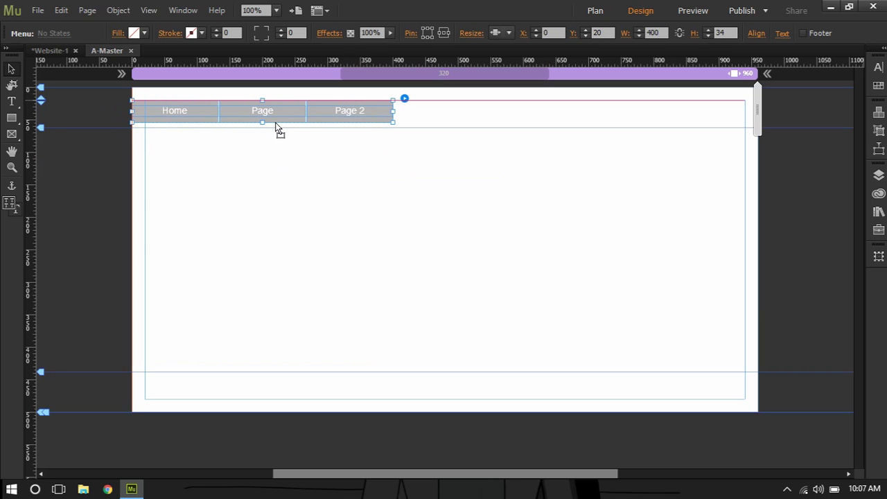
- Set the horizontal menu to Stretch to Browser Width and its menu type to All Pages
{"action": "left_click", "coordinate": [508, 34]}
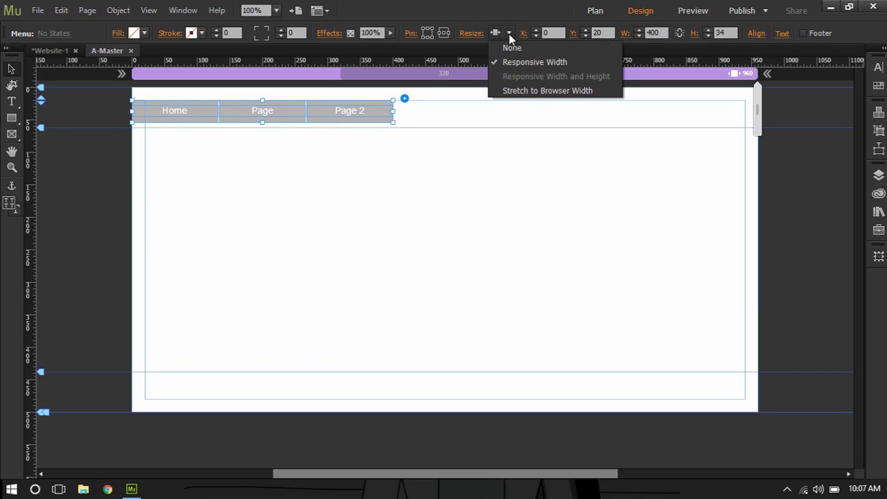
{"action": "left_click", "coordinate": [526, 90]}
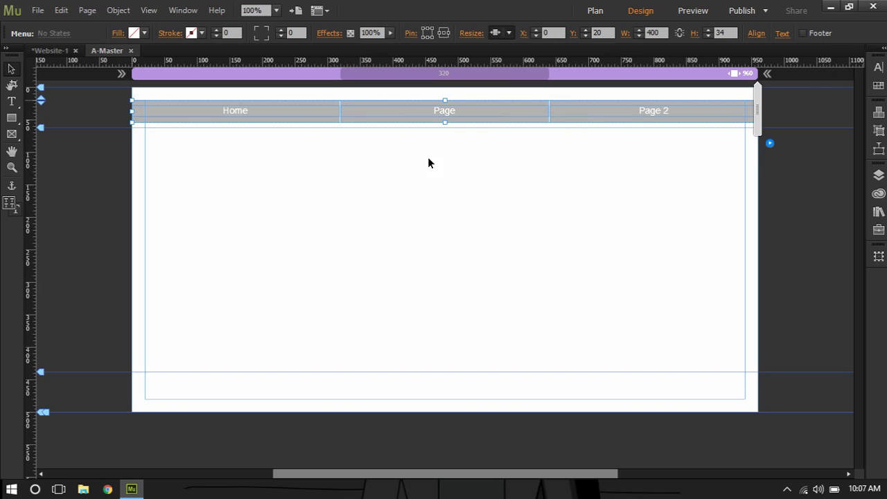
{"action": "left_click", "coordinate": [769, 144]}
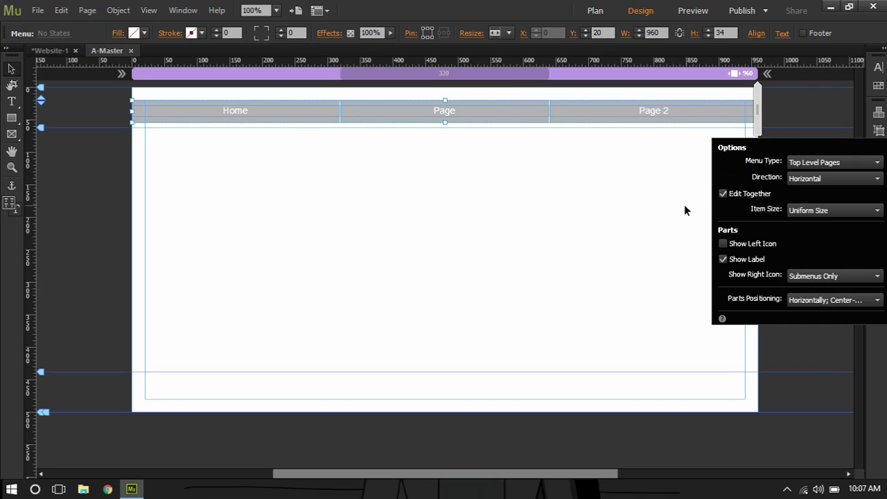
{"action": "left_click", "coordinate": [835, 164]}
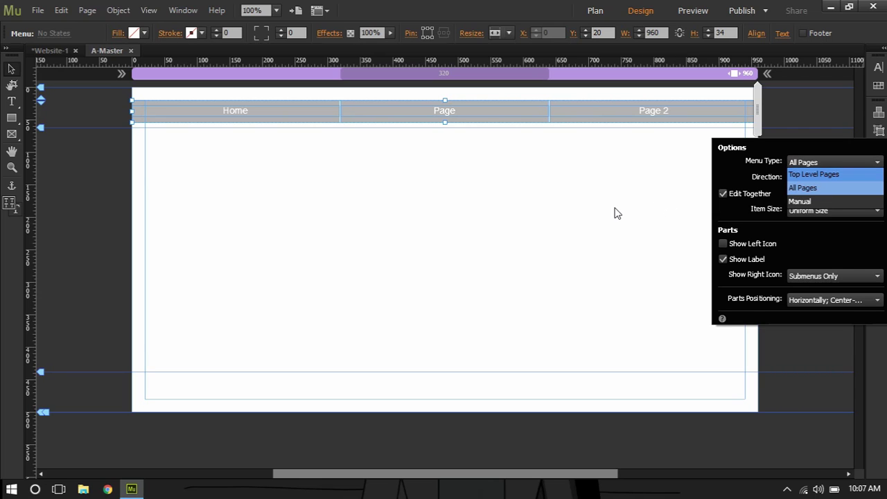
{"action": "key", "text": "Return"}
{"action": "left_click", "coordinate": [400, 140]}
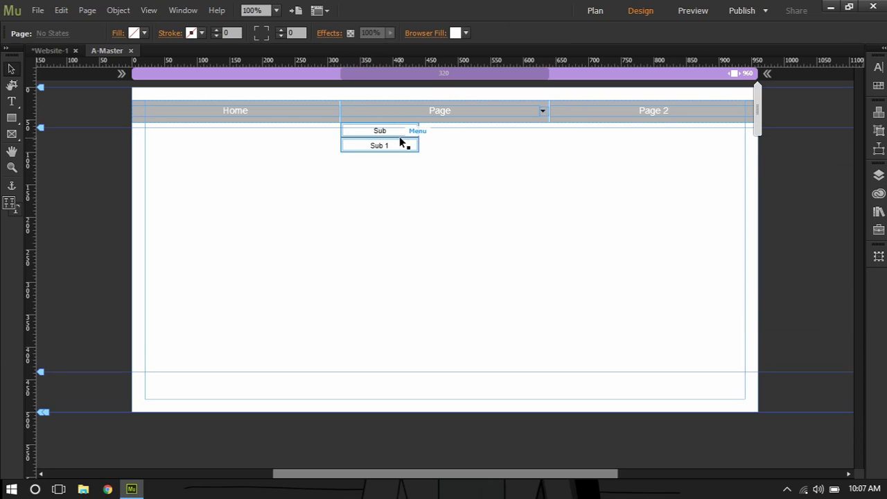
- Resize the submenu under "Page" to about 320 px wide, with items about 38 px high
{"action": "left_click", "coordinate": [370, 149]}
{"action": "left_click", "coordinate": [370, 149]}
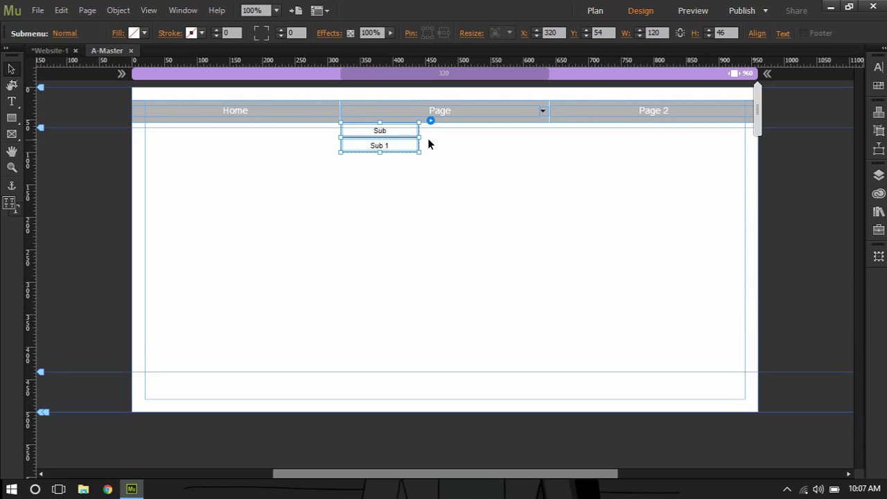
{"action": "left_click_drag", "start_coordinate": [419, 137], "coordinate": [550, 143]}
{"action": "mouse_move", "coordinate": [446, 153]}
{"action": "left_mouse_down"}
{"action": "mouse_move", "coordinate": [447, 168]}
{"action": "mouse_move", "coordinate": [445, 149]}
{"action": "left_mouse_up"}
{"action": "left_click", "coordinate": [447, 134]}
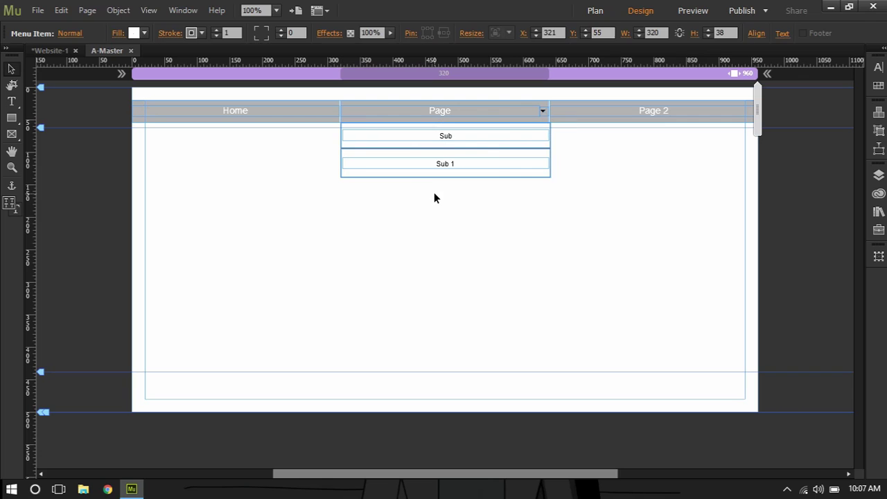
{"action": "left_click", "coordinate": [433, 192]}
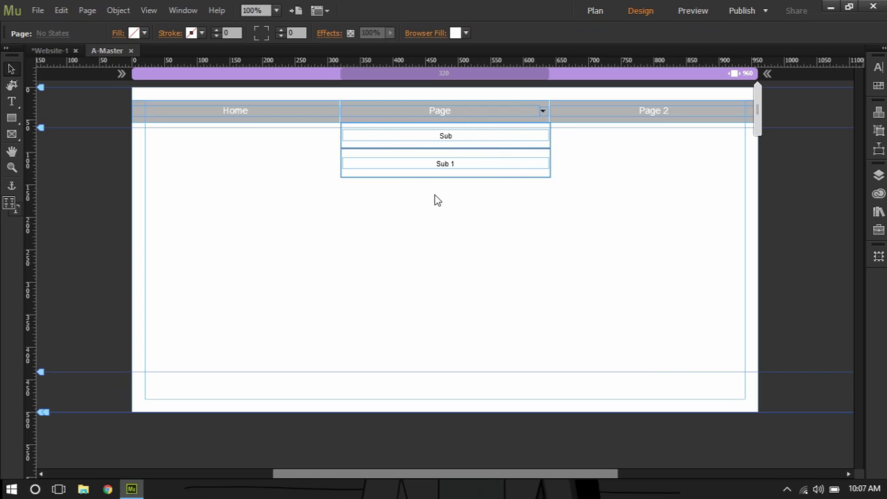
- Preview the master page in the browser, check the menu and its submenu, and return to Adobe Muse
{"action": "key", "text": "ctrl+shift+e"}
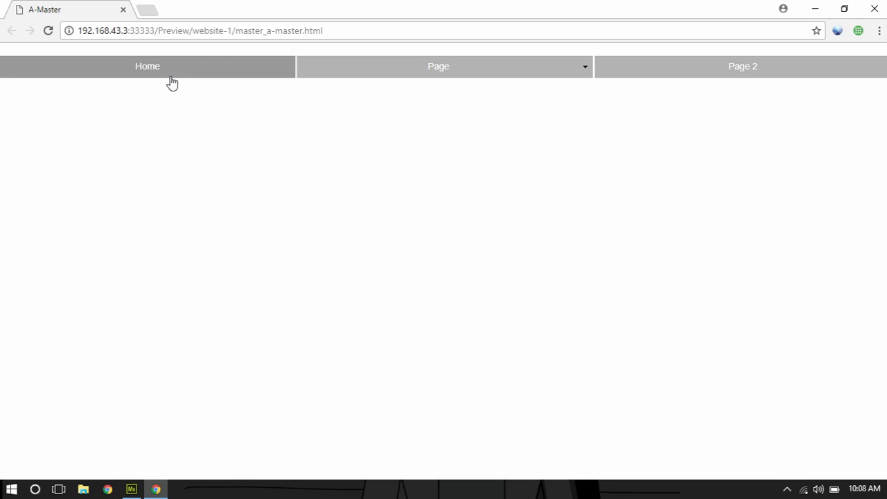
{"action": "mouse_move", "coordinate": [568, 66]}
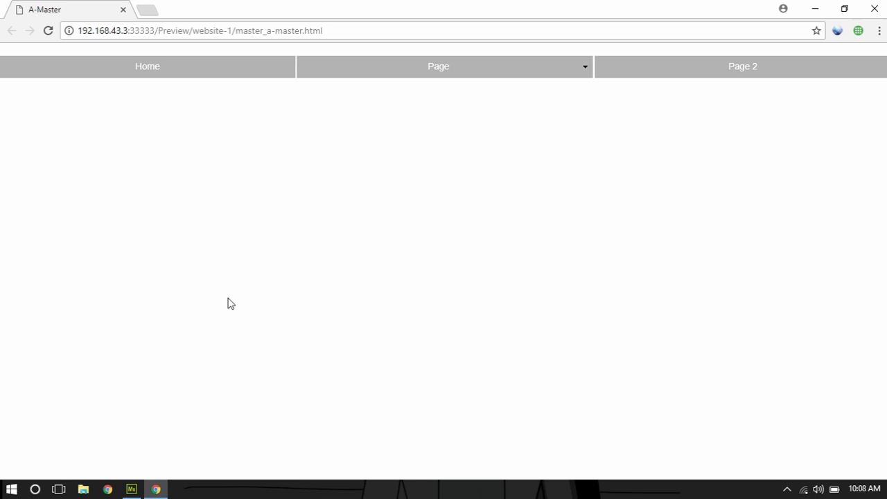
{"action": "left_click", "coordinate": [131, 489]}
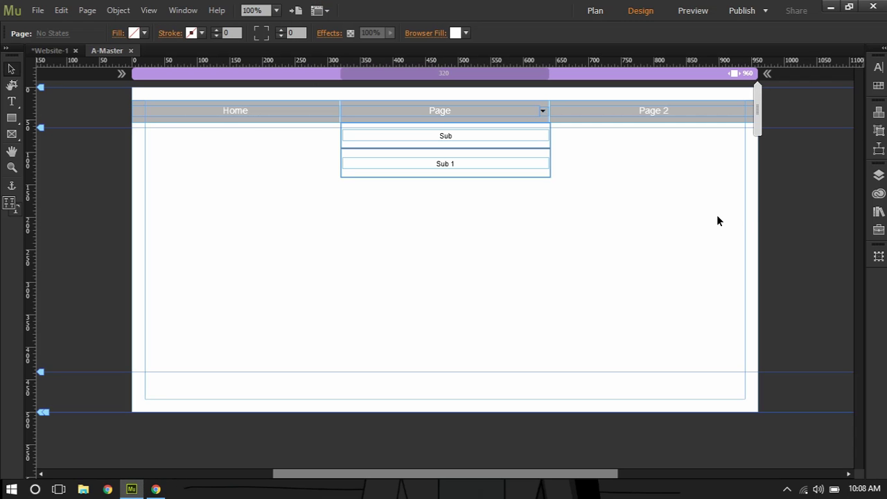
- Add a fluid-width breakpoint at 320 to the A-Master page
{"action": "right_click", "coordinate": [549, 74]}
{"action": "left_click", "coordinate": [573, 83]}
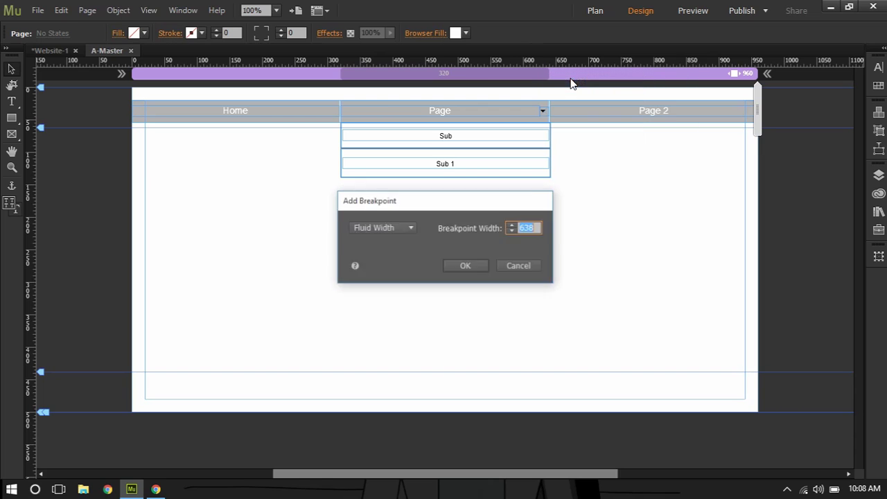
{"action": "type", "text": "320"}
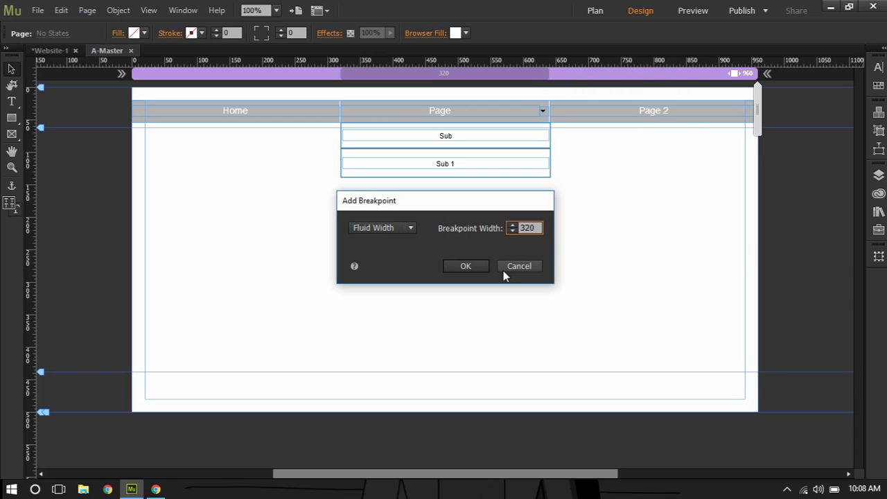
{"action": "left_click", "coordinate": [482, 266]}
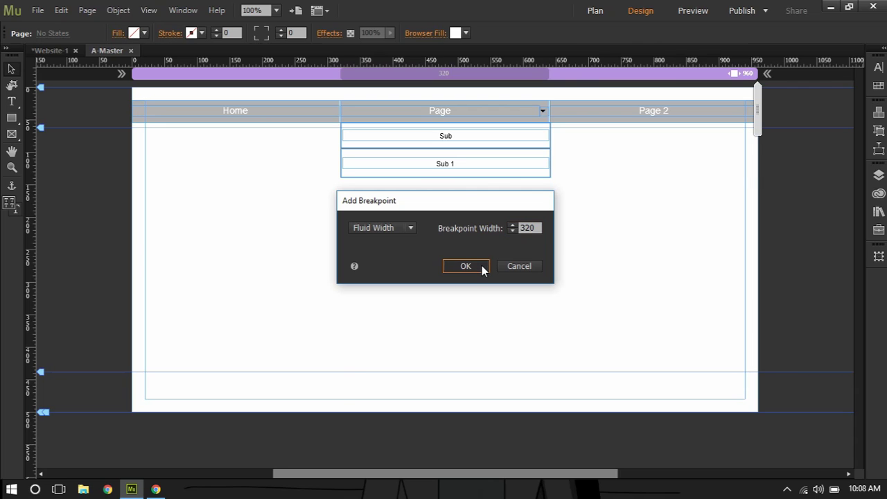
{"action": "left_click", "coordinate": [466, 266]}
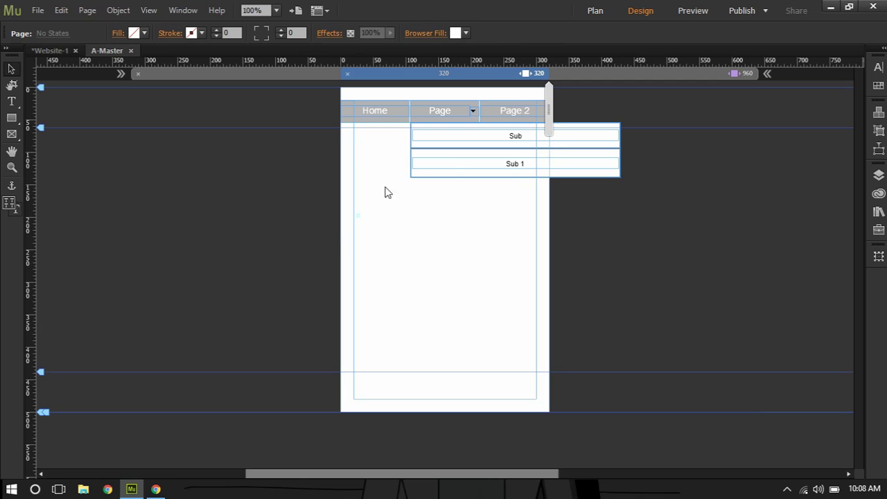
- Hide the horizontal menu in the 320 breakpoint
{"action": "left_click", "coordinate": [519, 117]}
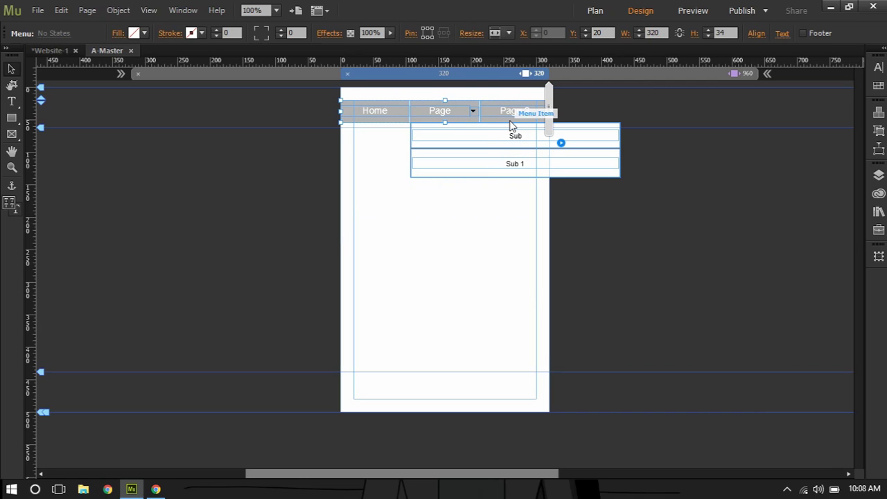
{"action": "right_click", "coordinate": [510, 122]}
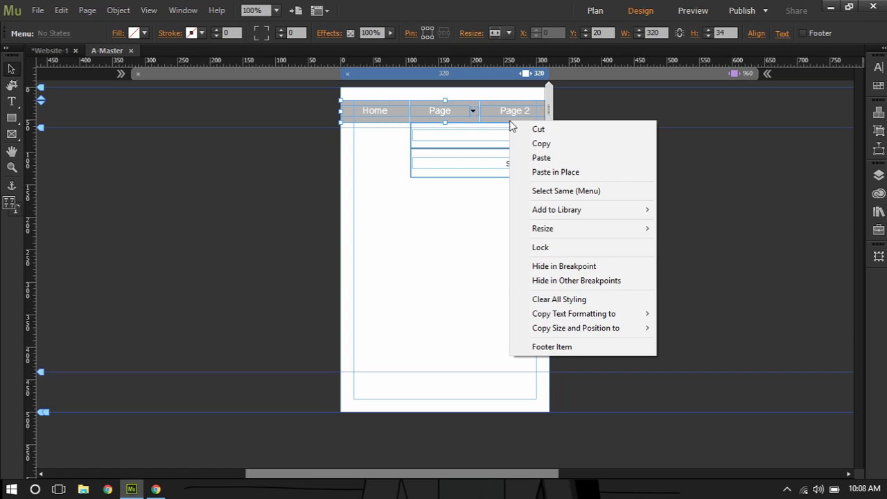
{"action": "left_click", "coordinate": [538, 268]}
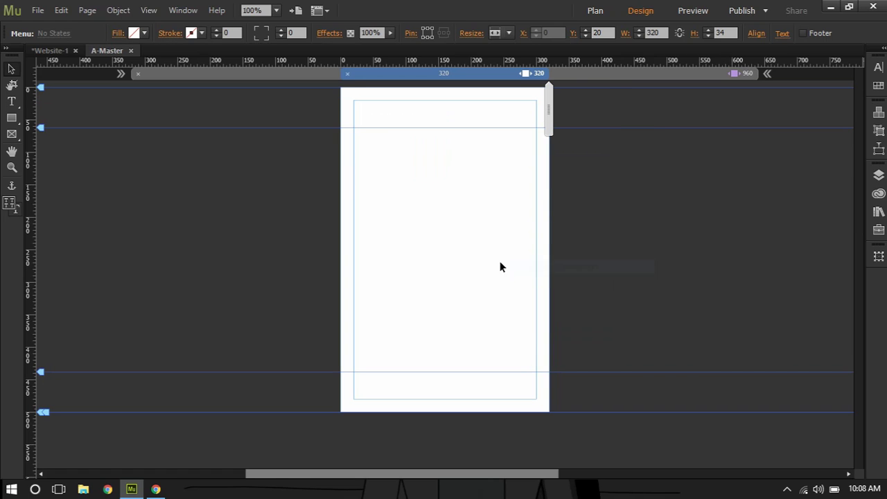
- Place a vertical menu widget on the 320 breakpoint and stretch it across the full 320 px page width
{"action": "left_click", "coordinate": [876, 114]}
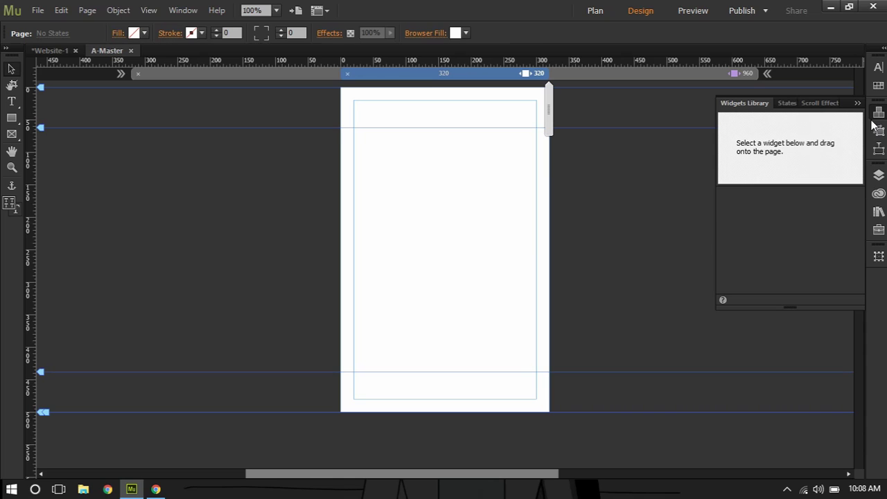
{"action": "scroll", "coordinate": [783, 229], "scroll_direction": "down", "scroll_amount": 1}
{"action": "left_click_drag", "start_coordinate": [774, 236], "coordinate": [374, 201]}
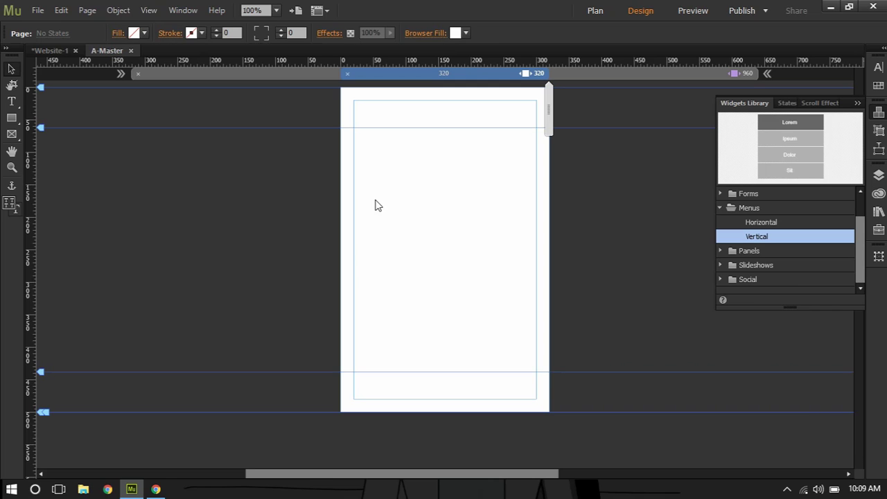
{"action": "left_click", "coordinate": [409, 262]}
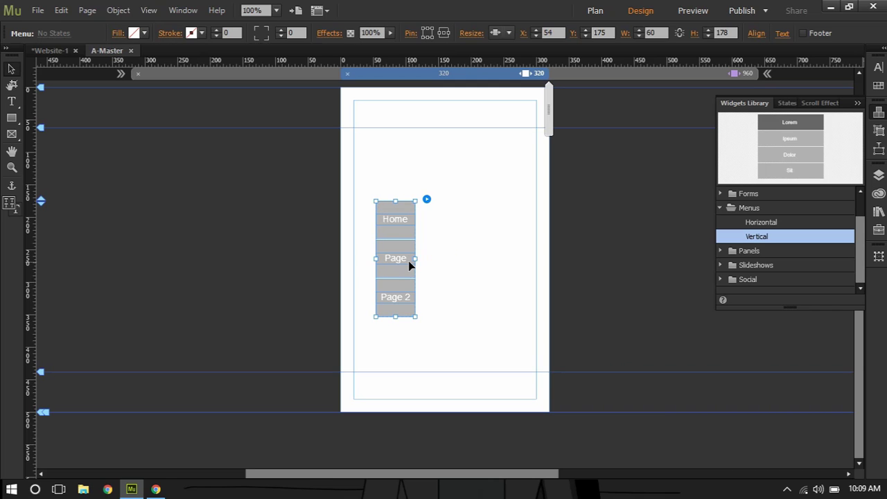
{"action": "left_click", "coordinate": [419, 262]}
{"action": "left_click", "coordinate": [417, 261]}
{"action": "left_click_drag", "start_coordinate": [494, 261], "coordinate": [537, 268]}
{"action": "left_click_drag", "start_coordinate": [465, 263], "coordinate": [548, 257]}
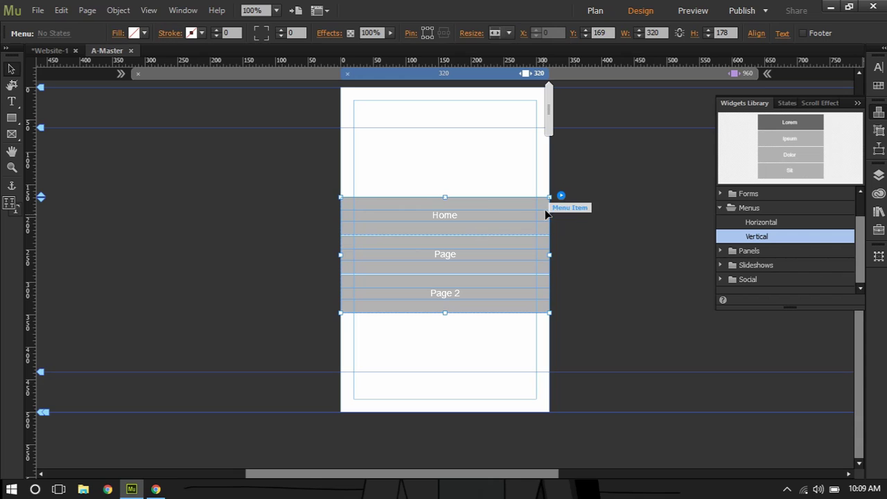
- Set the vertical menu's type to All Pages and select the "Page" item to check its submenu
{"action": "left_click", "coordinate": [561, 196]}
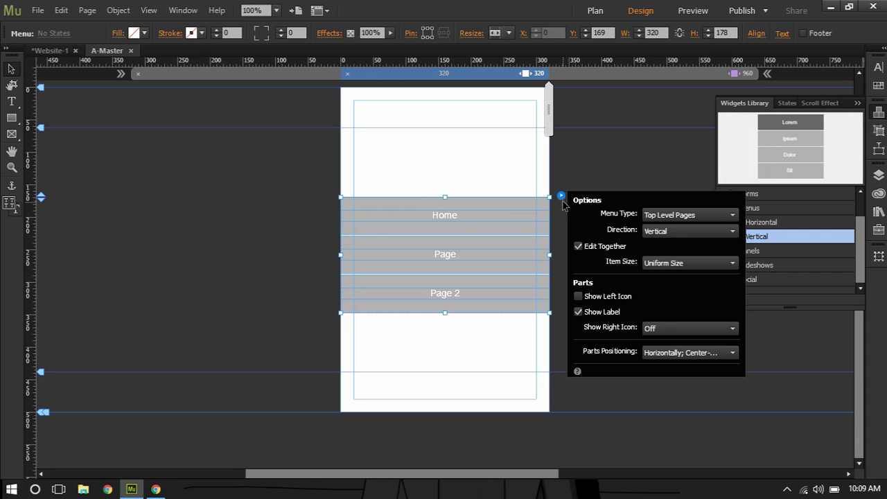
{"action": "left_click", "coordinate": [685, 216]}
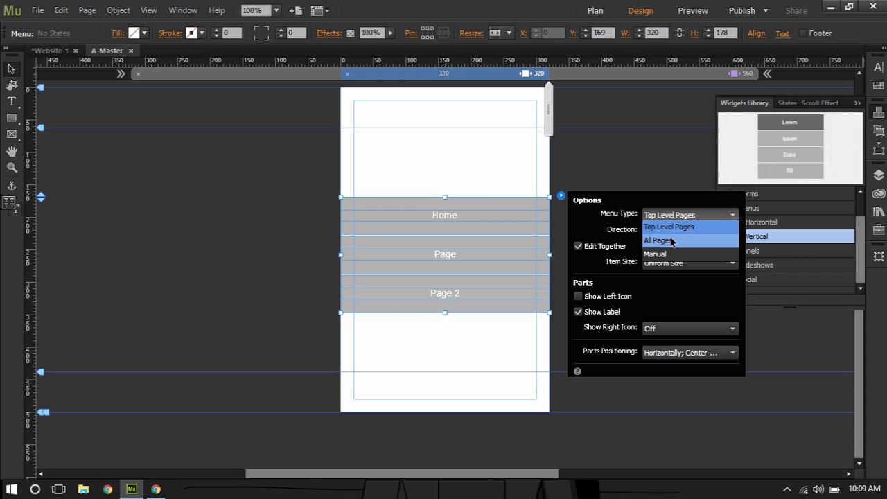
{"action": "left_click", "coordinate": [470, 367]}
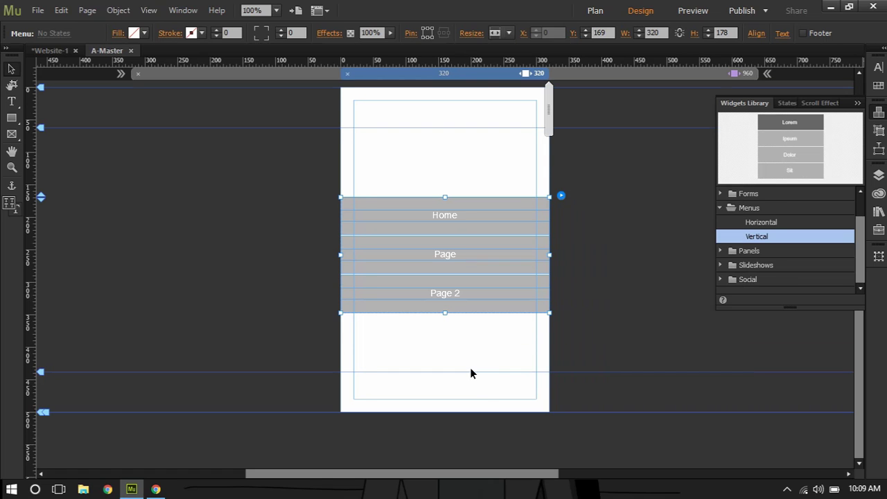
{"action": "scroll", "coordinate": [469, 367], "scroll_direction": "down", "scroll_amount": 1}
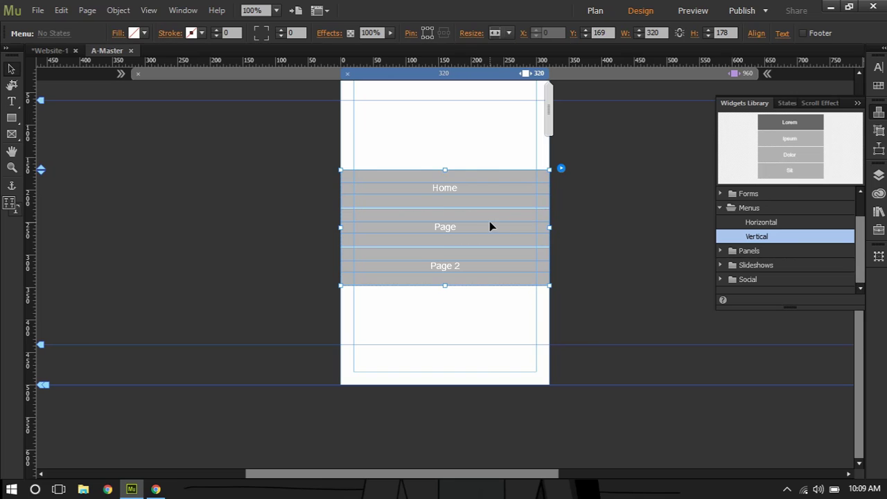
{"action": "left_click", "coordinate": [508, 228]}
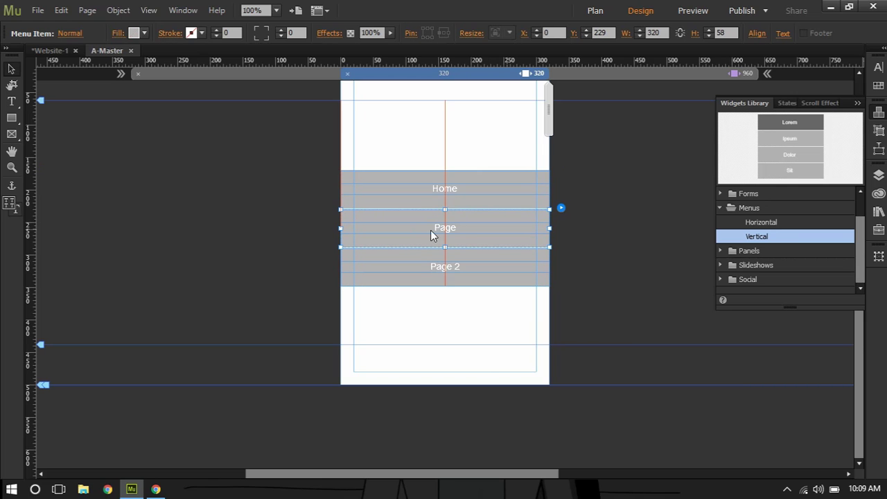
{"action": "mouse_move", "coordinate": [475, 236]}
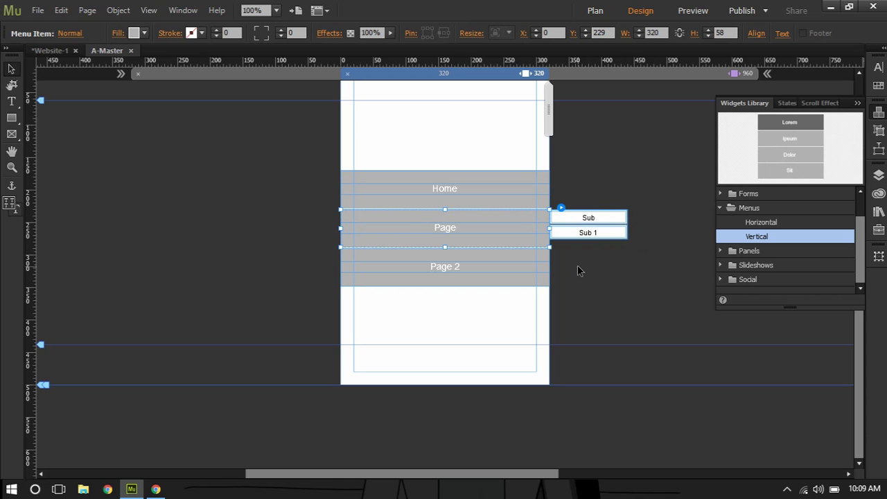
{"action": "scroll", "coordinate": [577, 265], "scroll_direction": "up", "scroll_amount": 1}
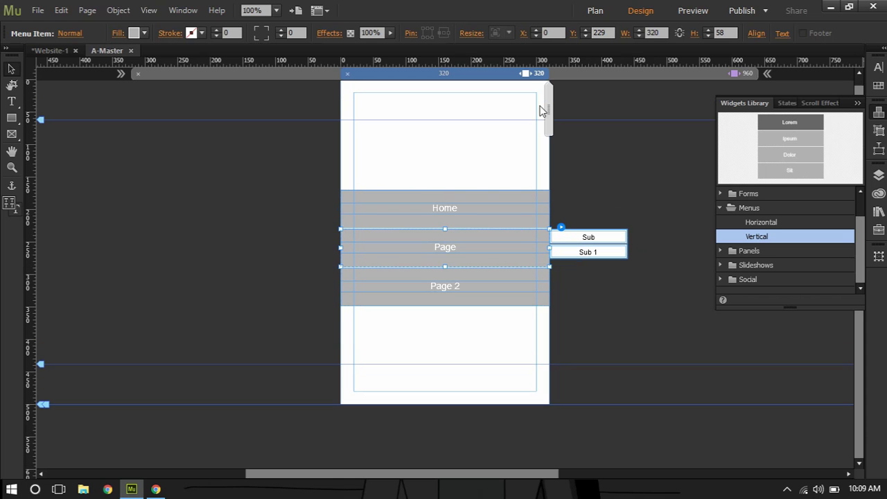
- Narrow the vertical menu to about 170 px wide and check the submenu of the "Page" item
{"action": "left_click", "coordinate": [536, 204]}
{"action": "left_click", "coordinate": [540, 248]}
{"action": "key", "text": "Escape"}
{"action": "left_click_drag", "start_coordinate": [550, 247], "coordinate": [451, 247]}
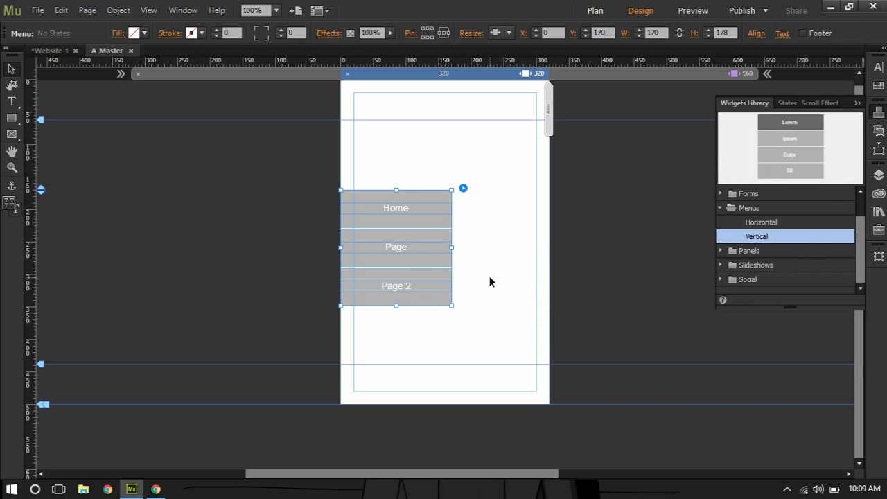
{"action": "left_click", "coordinate": [417, 250]}
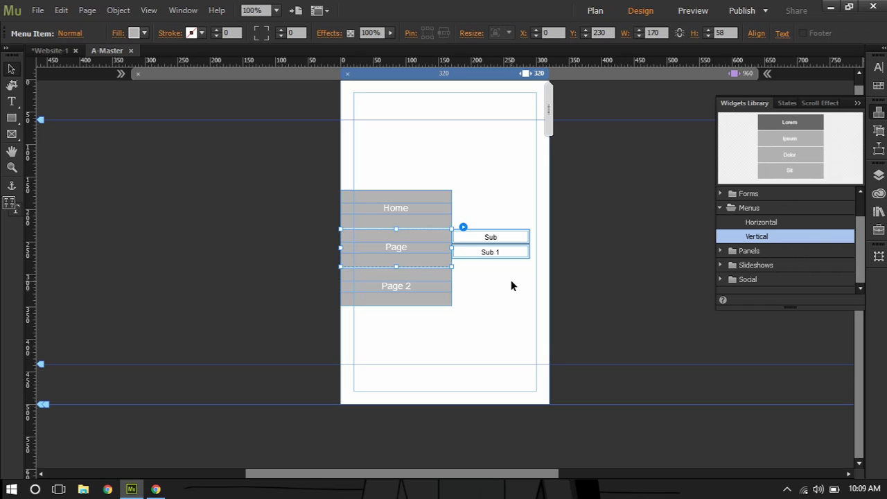
{"action": "scroll", "coordinate": [499, 292], "scroll_direction": "up", "scroll_amount": 1}
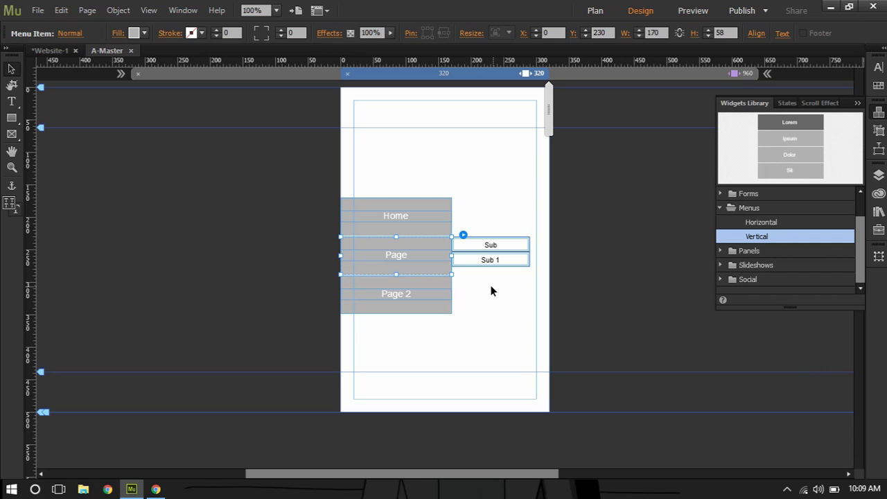
- Delete the vertical menu from the 320 breakpoint
{"action": "right_click", "coordinate": [403, 241]}
{"action": "left_click", "coordinate": [442, 277]}
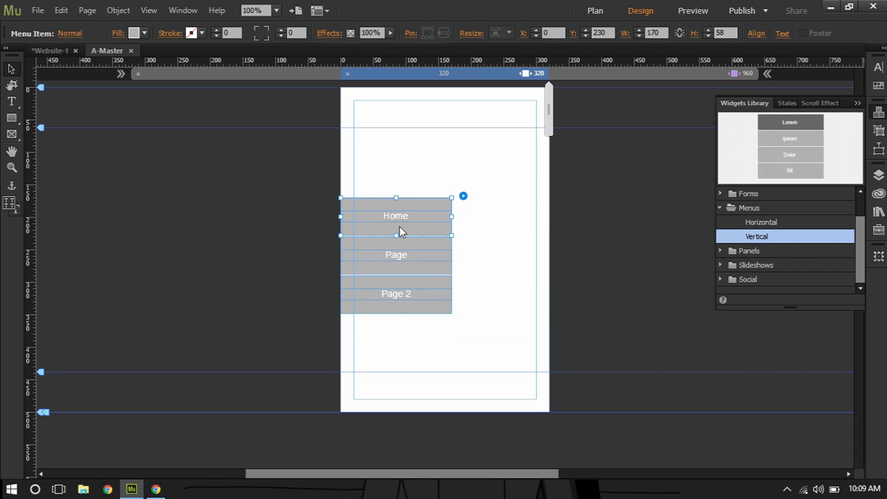
{"action": "key", "text": "Escape"}
{"action": "left_click", "coordinate": [426, 264]}
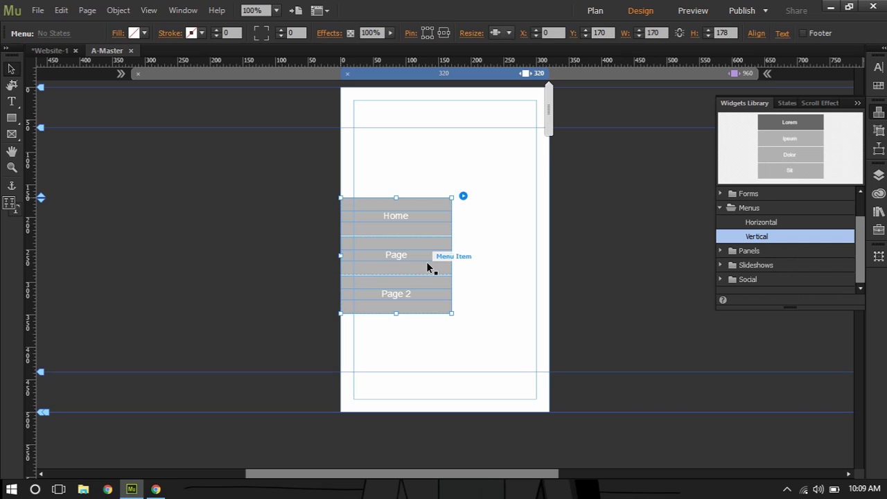
{"action": "key", "text": "Delete"}
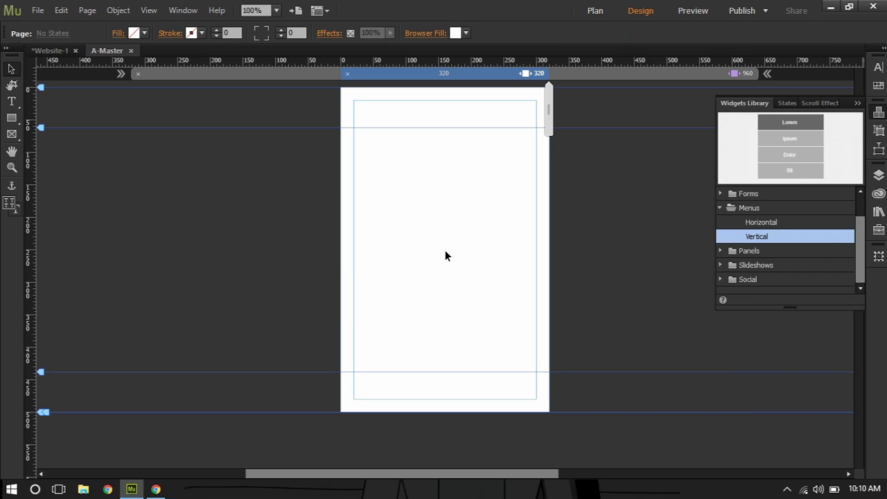
- Place a vertical menu widget at about X 95, Y 155 on the 320 breakpoint and set its menu type to Manual
{"action": "left_click_drag", "start_coordinate": [755, 235], "coordinate": [399, 188]}
{"action": "left_click", "coordinate": [453, 186]}
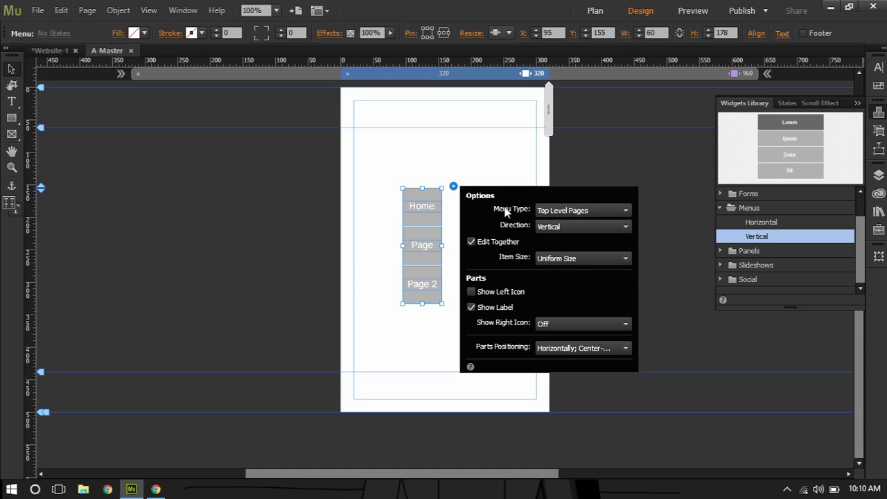
{"action": "left_click", "coordinate": [548, 209]}
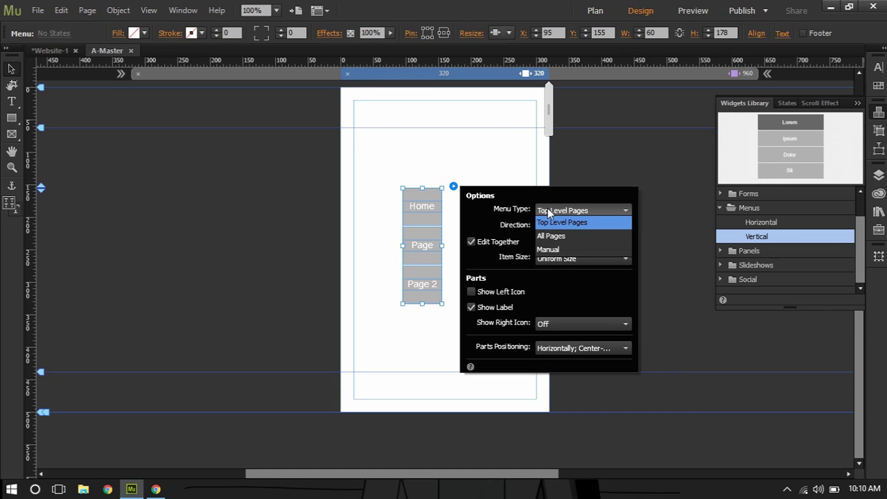
{"action": "left_click", "coordinate": [540, 249]}
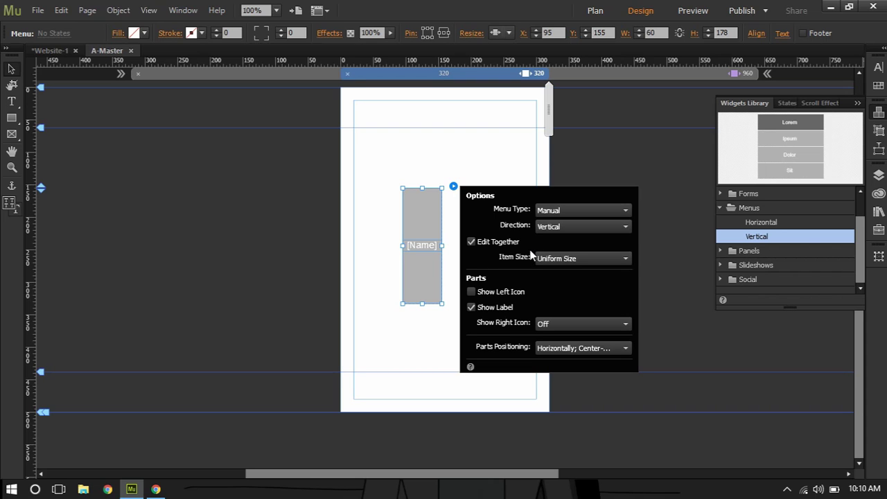
- Rename the manual menu's only item as "Home"
{"action": "left_click", "coordinate": [424, 244]}
{"action": "left_click", "coordinate": [423, 244]}
{"action": "left_click", "coordinate": [424, 244]}
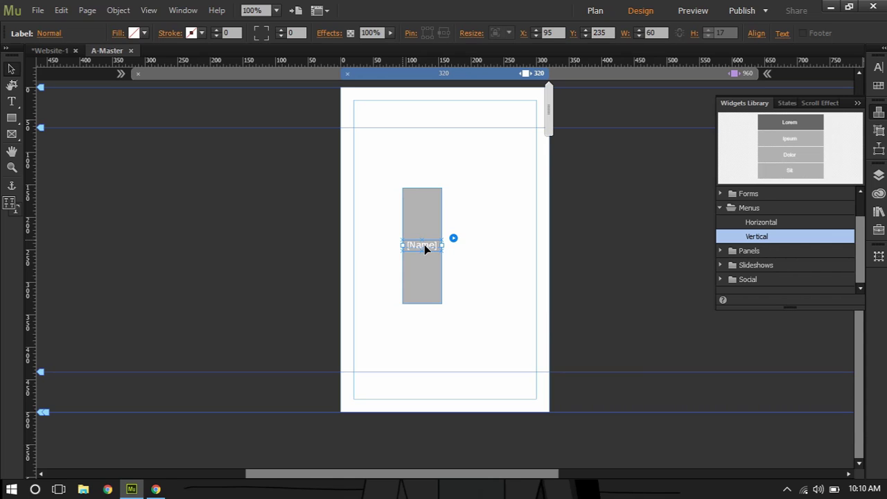
{"action": "left_click", "coordinate": [430, 247]}
{"action": "left_click_drag", "start_coordinate": [430, 246], "coordinate": [380, 243]}
{"action": "type", "text": "HOme"}
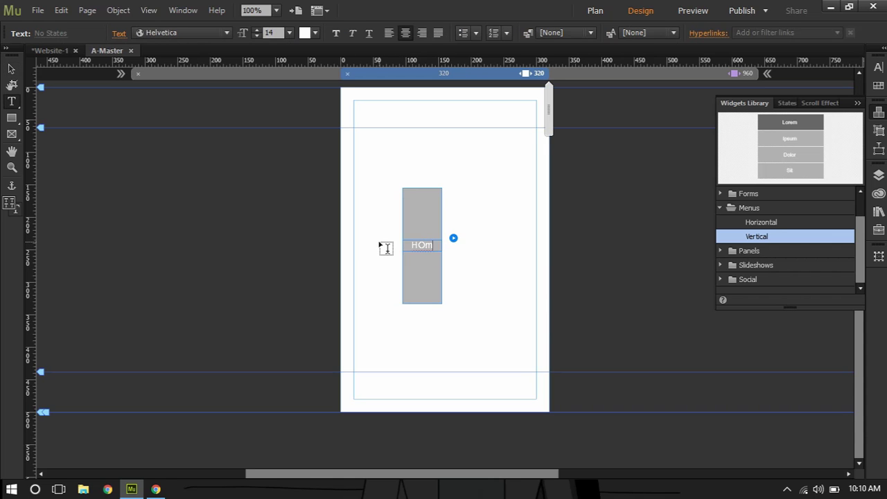
{"action": "key", "text": "BackSpace"}
{"action": "key", "text": "BackSpace"}
{"action": "key", "text": "BackSpace"}
{"action": "key", "text": "BackSpace"}
{"action": "type", "text": "ome"}
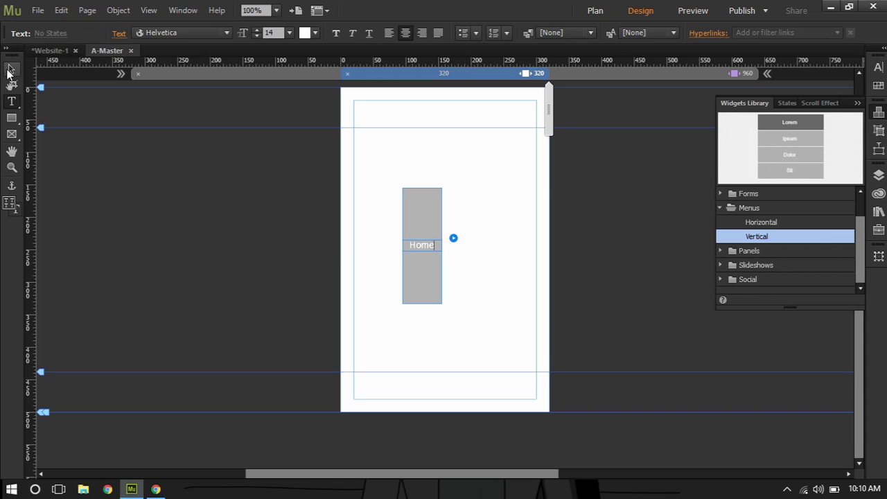
{"action": "left_click", "coordinate": [9, 71]}
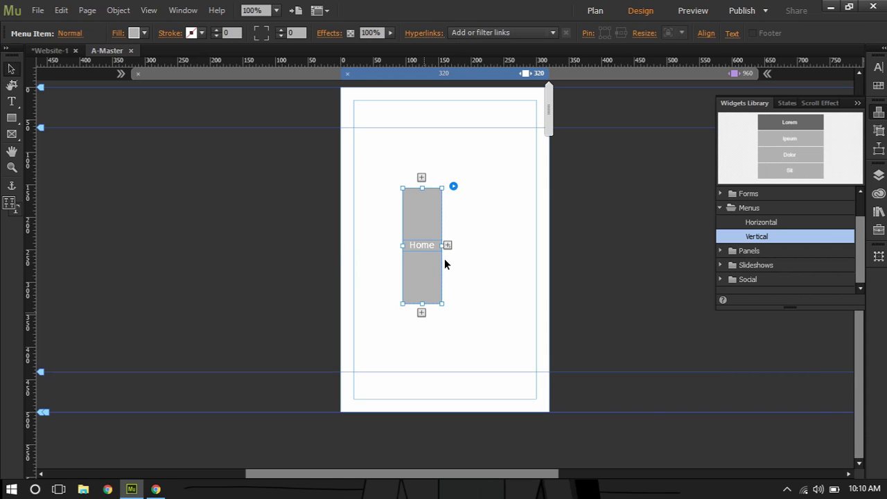
- Add a second menu item below "Home" and rename it as "Page"
{"action": "scroll", "coordinate": [444, 263], "scroll_direction": "down", "scroll_amount": 1}
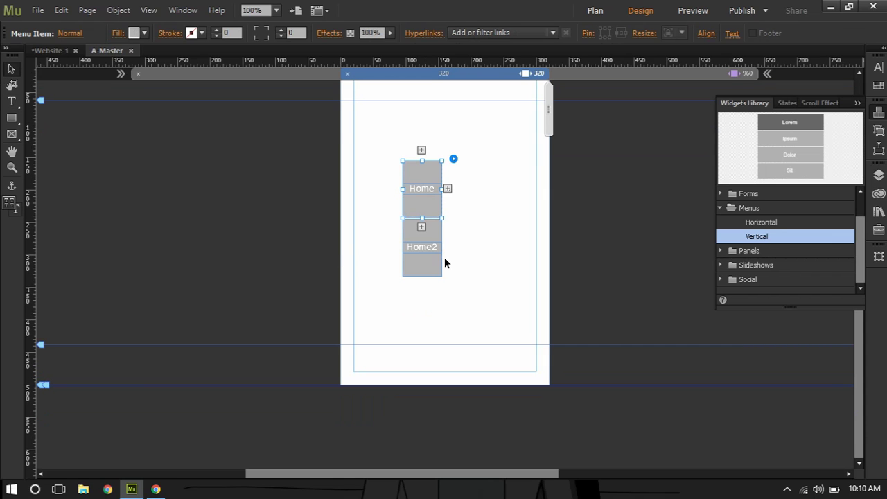
{"action": "left_click", "coordinate": [432, 244]}
{"action": "left_click", "coordinate": [432, 245]}
{"action": "left_click", "coordinate": [431, 244]}
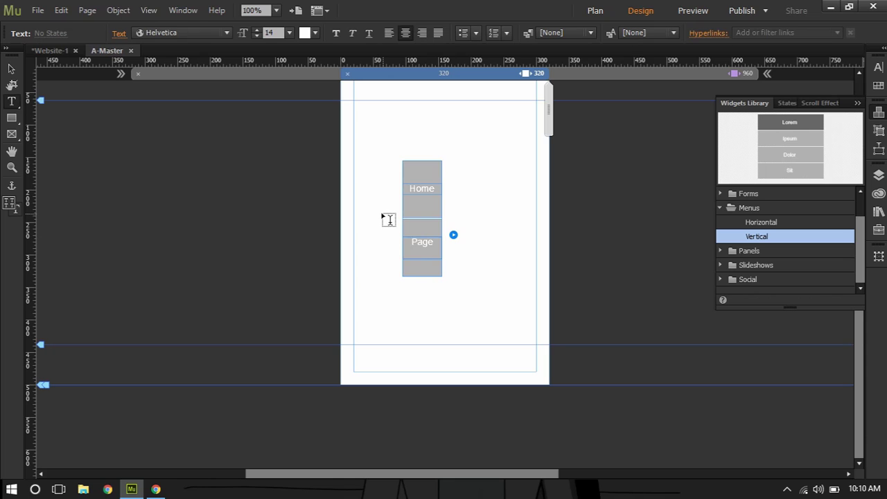
{"action": "left_click", "coordinate": [19, 70]}
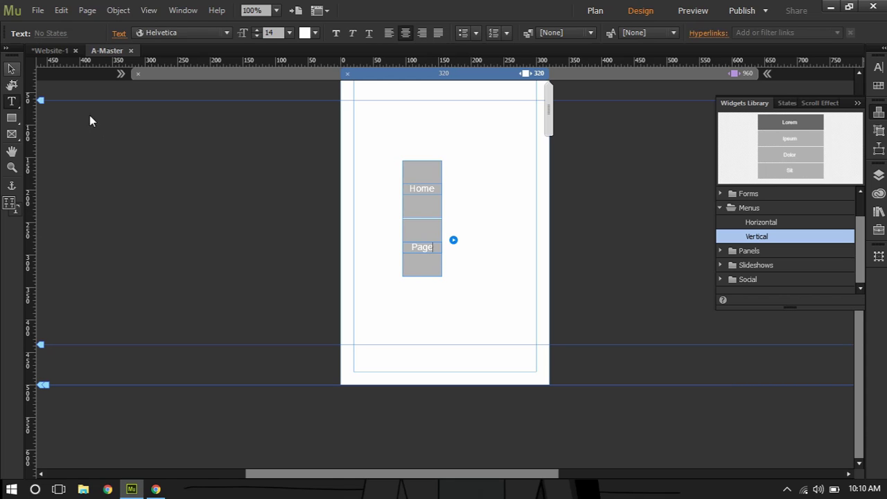
- Add a third menu item below "Page", rename it as "Sub", and add a fourth item below it
{"action": "left_click", "coordinate": [421, 286]}
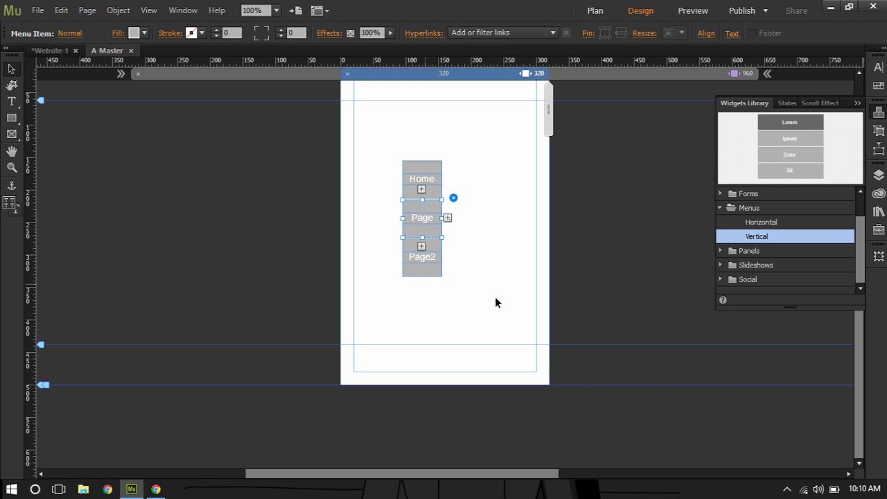
{"action": "left_click", "coordinate": [417, 258]}
{"action": "left_click", "coordinate": [417, 257]}
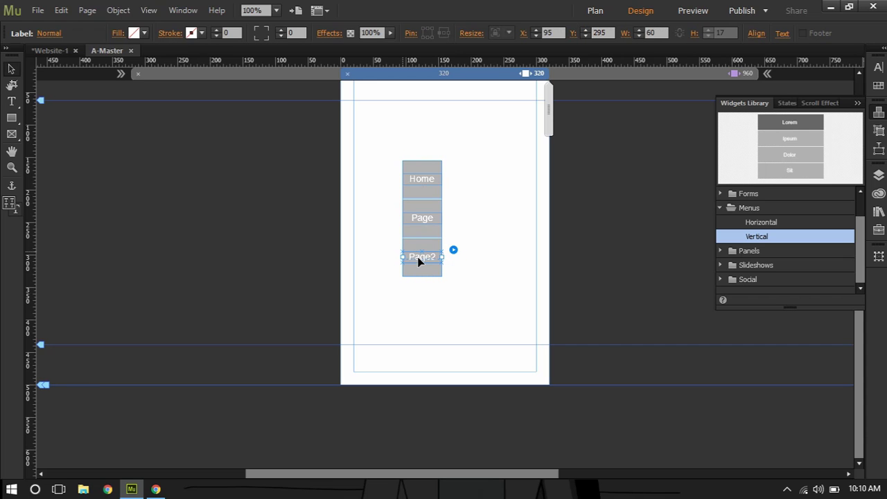
{"action": "left_click", "coordinate": [433, 257]}
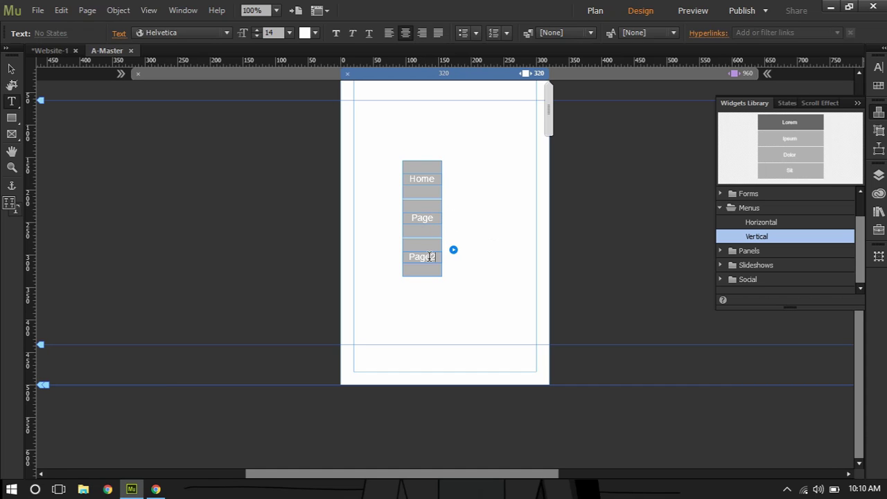
{"action": "left_click_drag", "start_coordinate": [435, 258], "coordinate": [395, 264]}
{"action": "type", "text": "Sub"}
{"action": "key", "text": "Escape"}
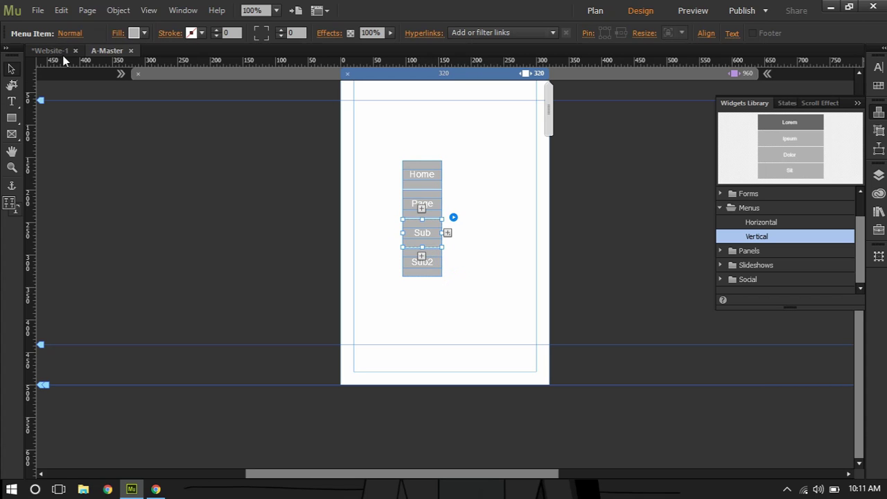
- Check the page names in the site plan, return to A-Master, and rename the fourth menu item as "Sub 1"
{"action": "key", "text": "ctrl+m"}
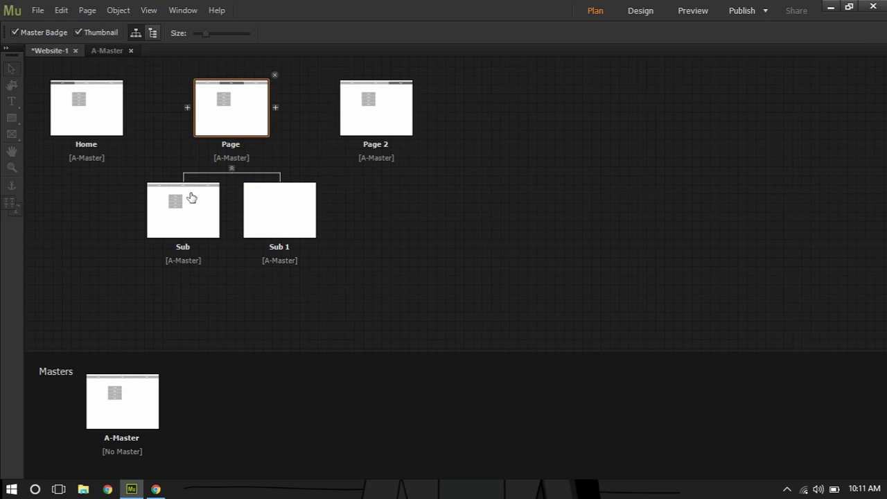
{"action": "double_click", "coordinate": [140, 414]}
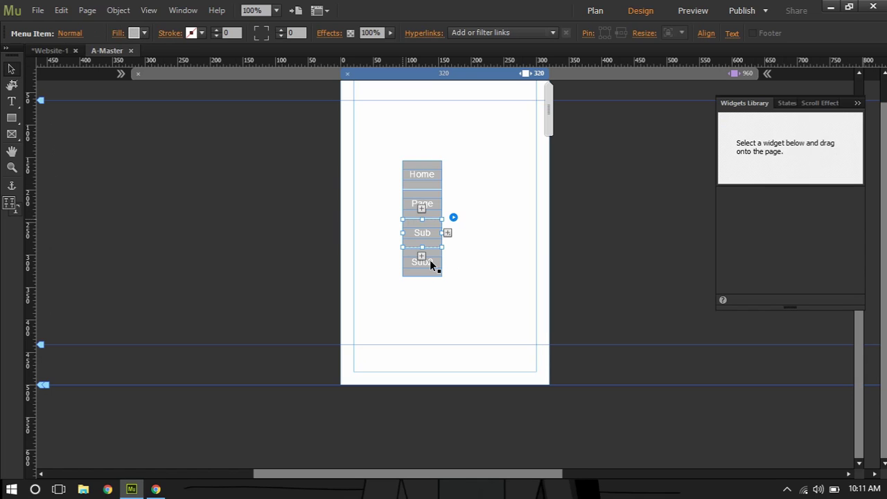
{"action": "left_click", "coordinate": [430, 264]}
{"action": "left_click", "coordinate": [428, 263]}
{"action": "left_click", "coordinate": [430, 264]}
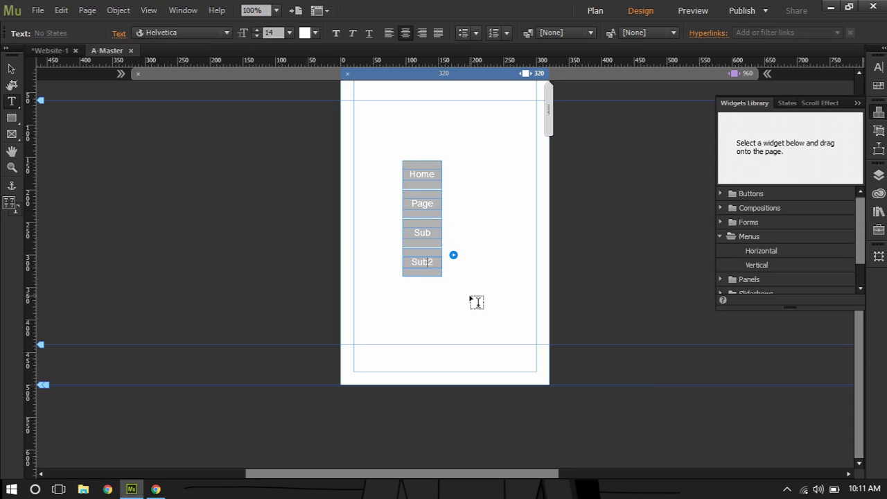
{"action": "key", "text": "BackSpace"}
{"action": "type", "text": "1"}
{"action": "left_click", "coordinate": [11, 68]}
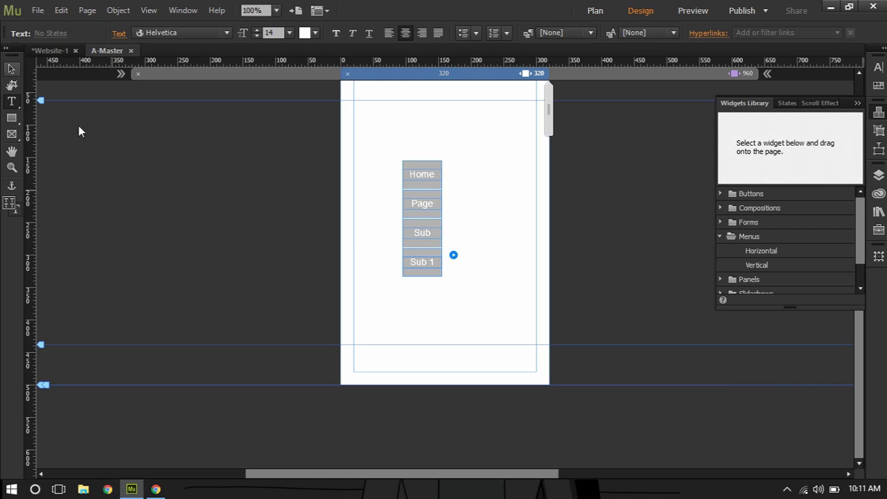
- Add two more menu items, one after another, below "Sub 1" in the manual menu
{"action": "left_click", "coordinate": [430, 274]}
{"action": "left_click", "coordinate": [422, 285]}
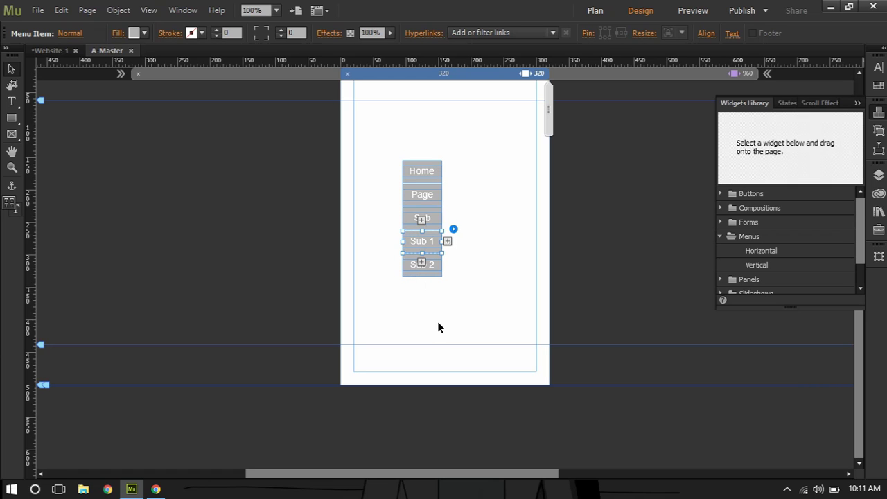
{"action": "left_click", "coordinate": [466, 287]}
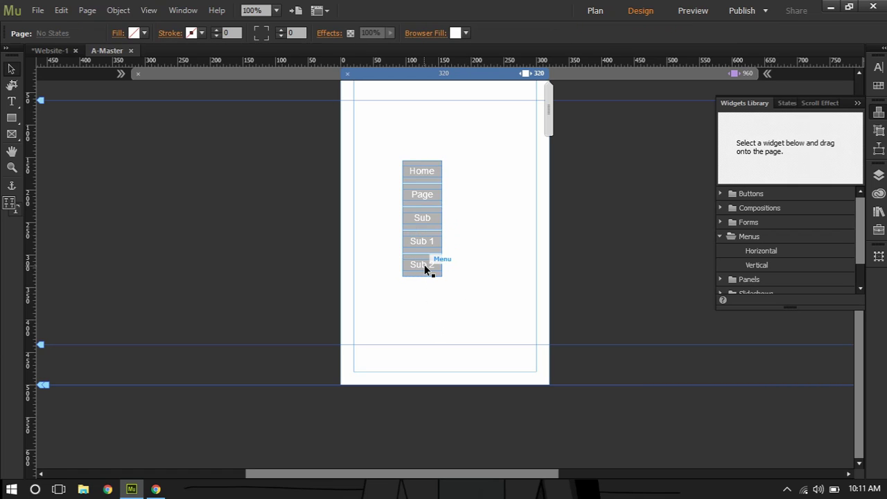
{"action": "left_click", "coordinate": [424, 264]}
{"action": "left_click", "coordinate": [425, 265]}
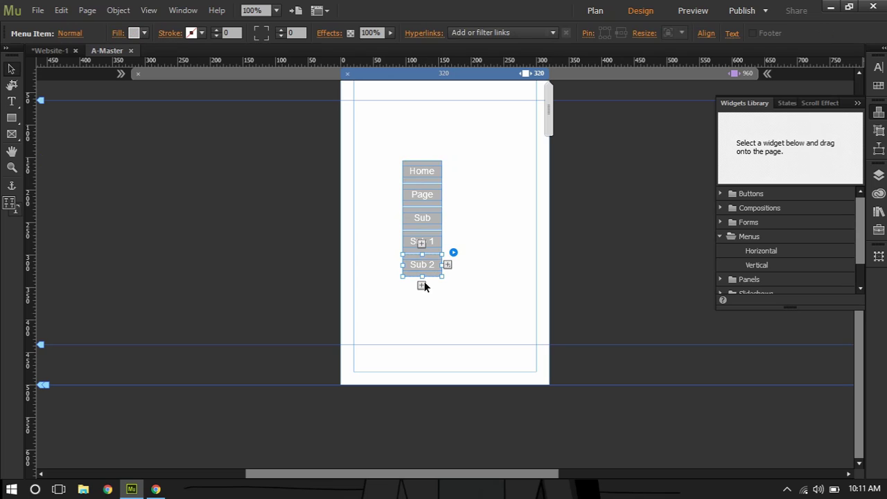
{"action": "left_click", "coordinate": [421, 285]}
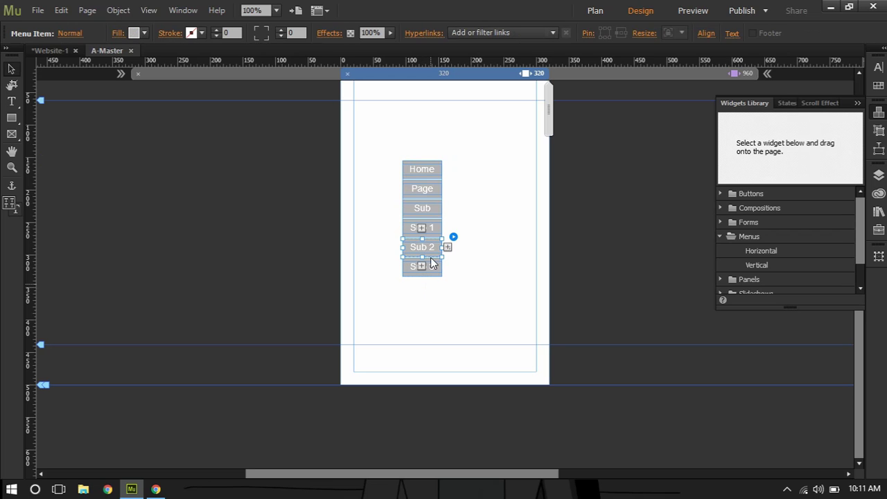
- Move the manual menu to X 130, Y 157 and delete its "Sub 2" item
{"action": "left_click_drag", "start_coordinate": [430, 251], "coordinate": [451, 255]}
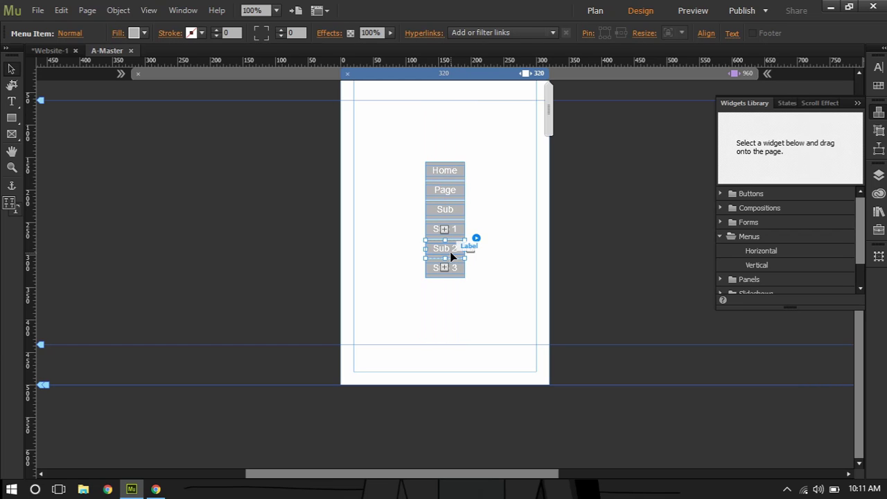
{"action": "key", "text": "Delete"}
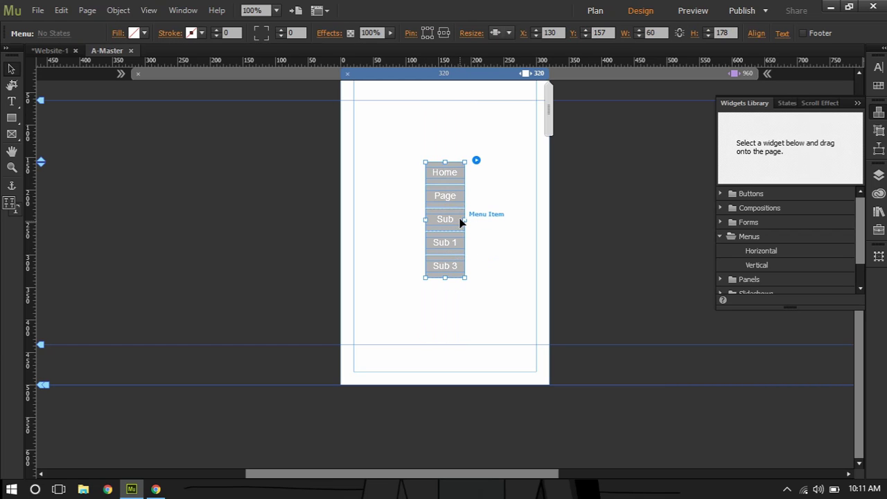
- Rename the last item of the manual menu as "Page 2"
{"action": "left_click", "coordinate": [455, 270]}
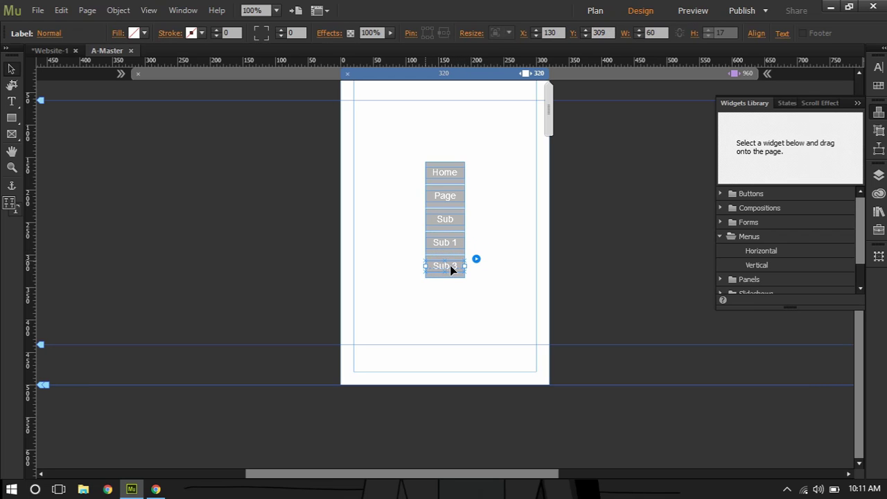
{"action": "double_click", "coordinate": [460, 265]}
{"action": "left_click_drag", "start_coordinate": [460, 265], "coordinate": [408, 271]}
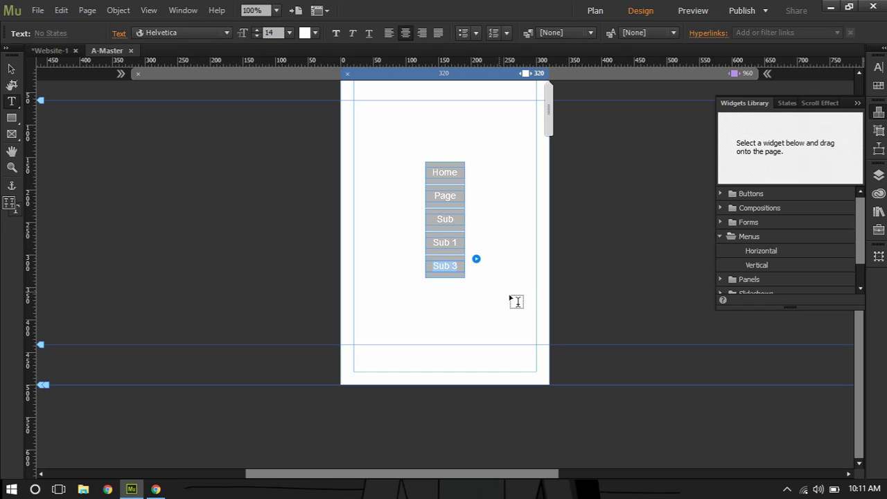
{"action": "type", "text": "Page 2"}
{"action": "key", "text": "Escape"}
{"action": "left_click", "coordinate": [427, 336]}
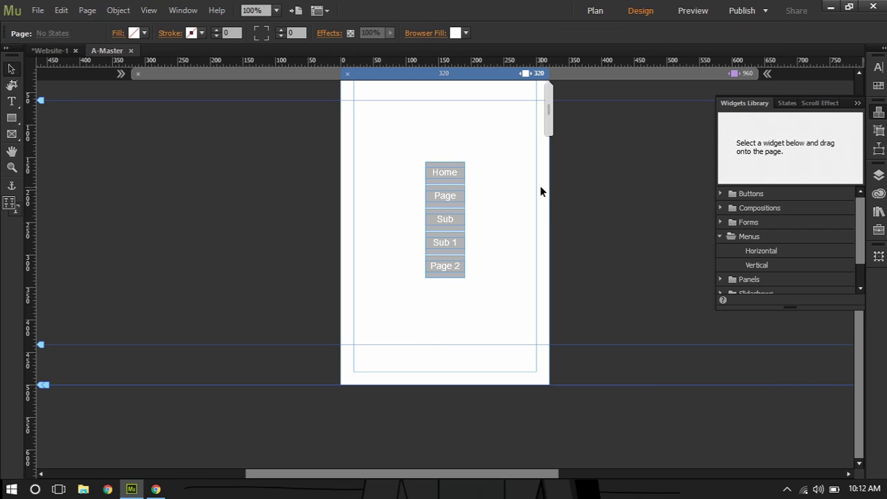
- Link the "Home" menu item to the Home page
{"action": "left_click", "coordinate": [437, 178]}
{"action": "left_click", "coordinate": [440, 178]}
{"action": "left_click", "coordinate": [423, 190]}
{"action": "left_click", "coordinate": [450, 191]}
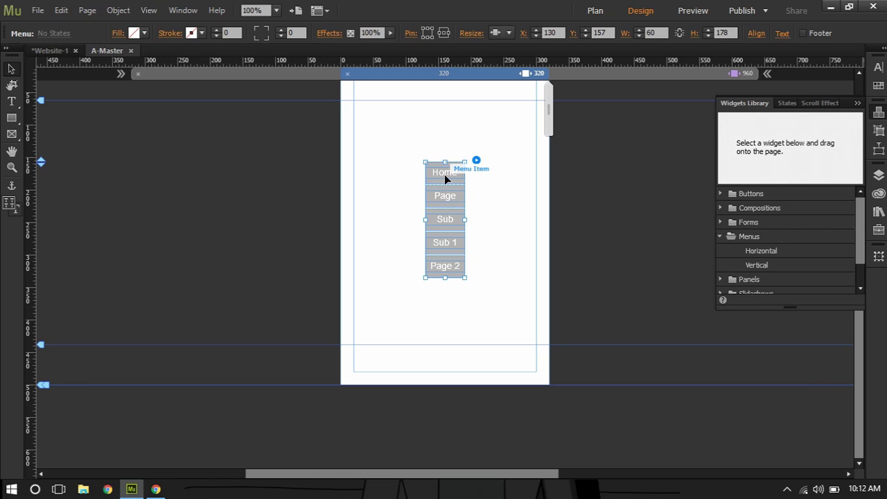
{"action": "left_click", "coordinate": [444, 174]}
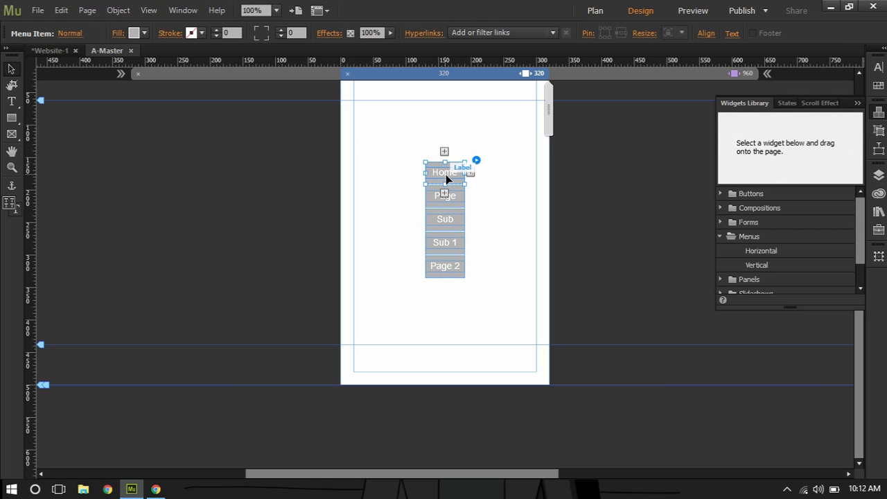
{"action": "left_click", "coordinate": [552, 34]}
{"action": "left_click", "coordinate": [512, 84]}
{"action": "left_click", "coordinate": [518, 166]}
- Link the "Page" menu item to the Page page and the "Sub" item to Page:Sub
{"action": "left_click", "coordinate": [458, 196]}
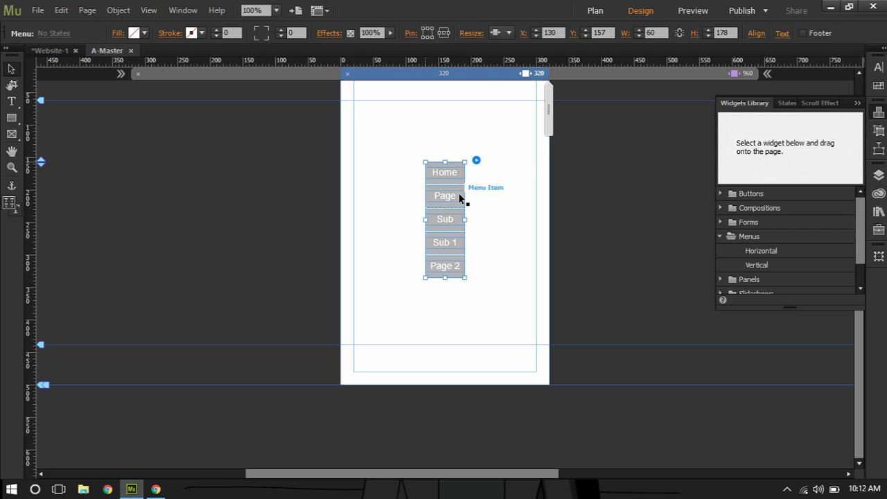
{"action": "left_click", "coordinate": [457, 194]}
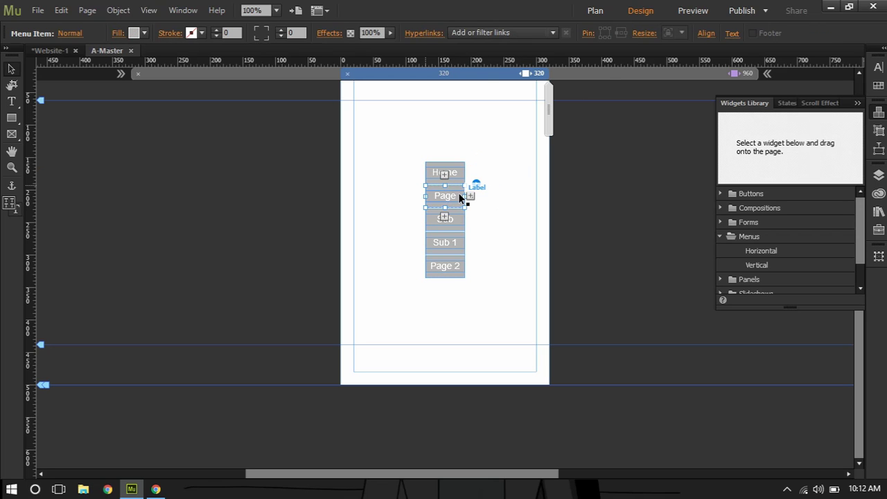
{"action": "left_click", "coordinate": [554, 32]}
{"action": "left_click", "coordinate": [534, 111]}
{"action": "left_click", "coordinate": [457, 227]}
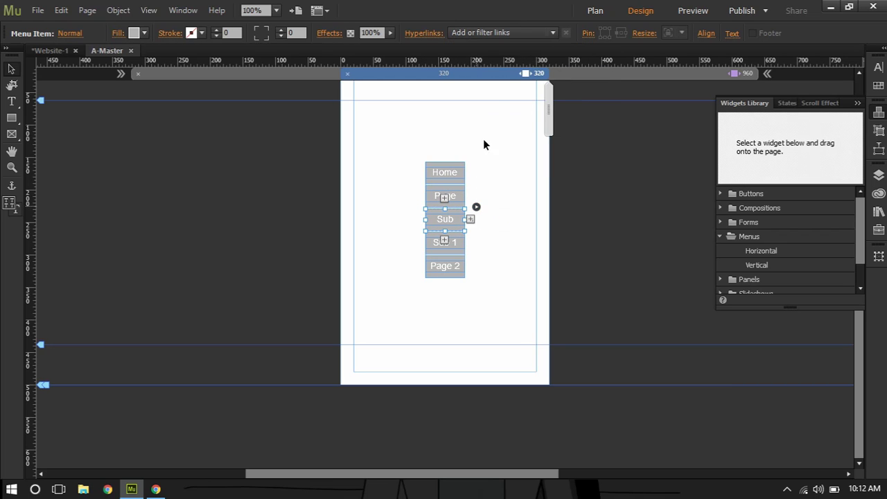
{"action": "left_click", "coordinate": [552, 33]}
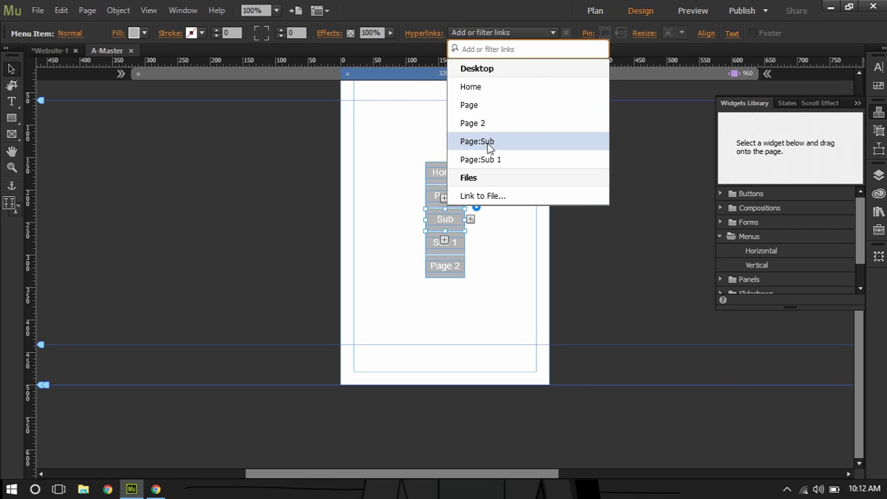
{"action": "left_click", "coordinate": [508, 142]}
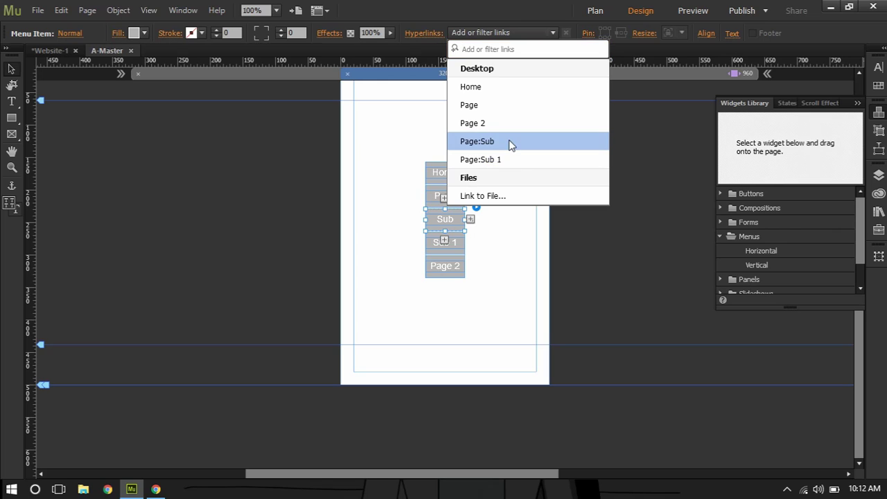
- Link the "Sub 1" menu item to Page:Sub 1 and the "Page 2" item to the Page 2 page
{"action": "left_click", "coordinate": [457, 240]}
{"action": "left_click", "coordinate": [456, 241]}
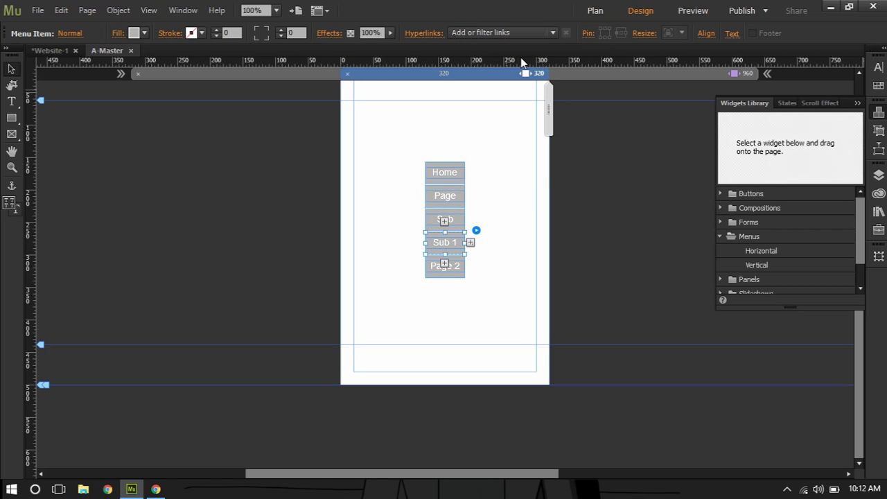
{"action": "left_click", "coordinate": [552, 33]}
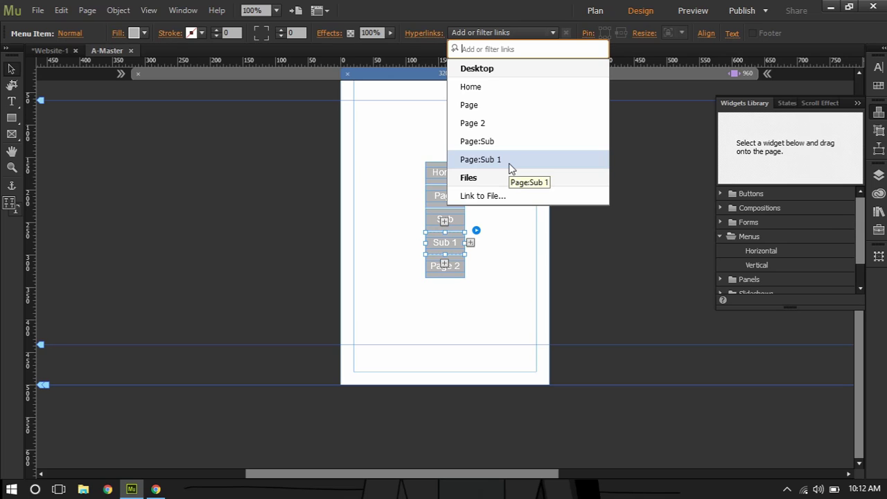
{"action": "left_click", "coordinate": [508, 160]}
{"action": "left_click", "coordinate": [454, 268]}
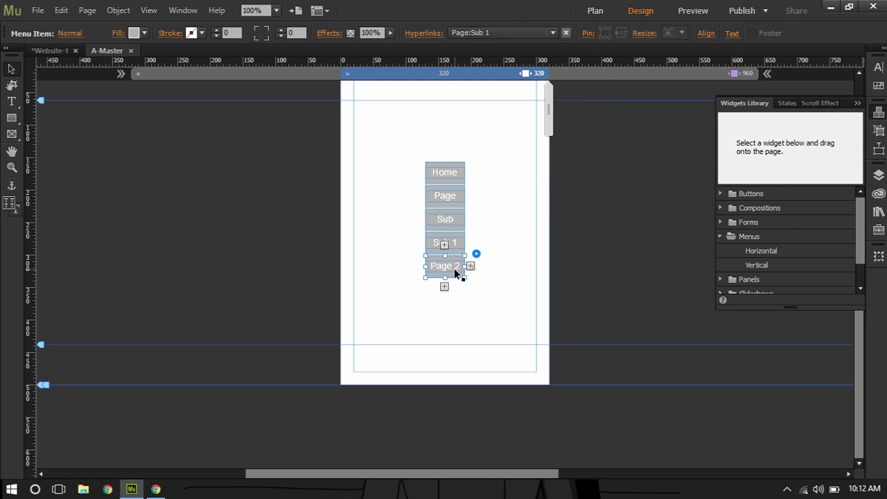
{"action": "left_click", "coordinate": [541, 36]}
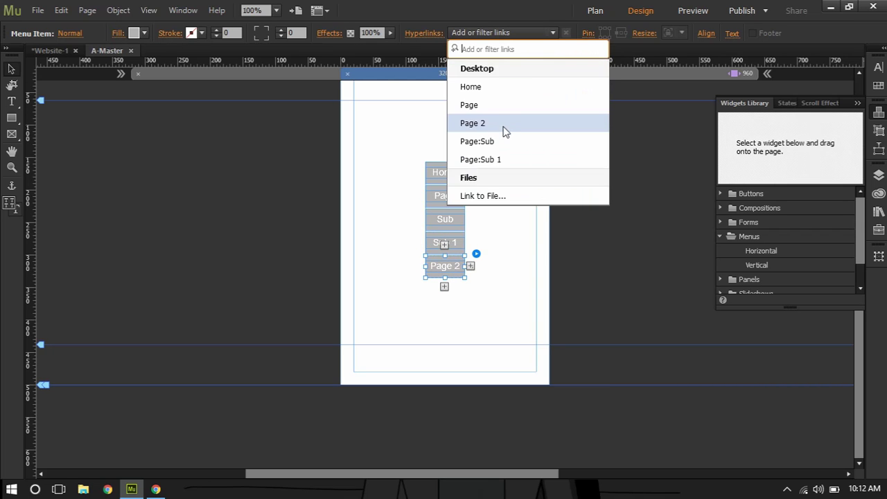
{"action": "left_click", "coordinate": [506, 223]}
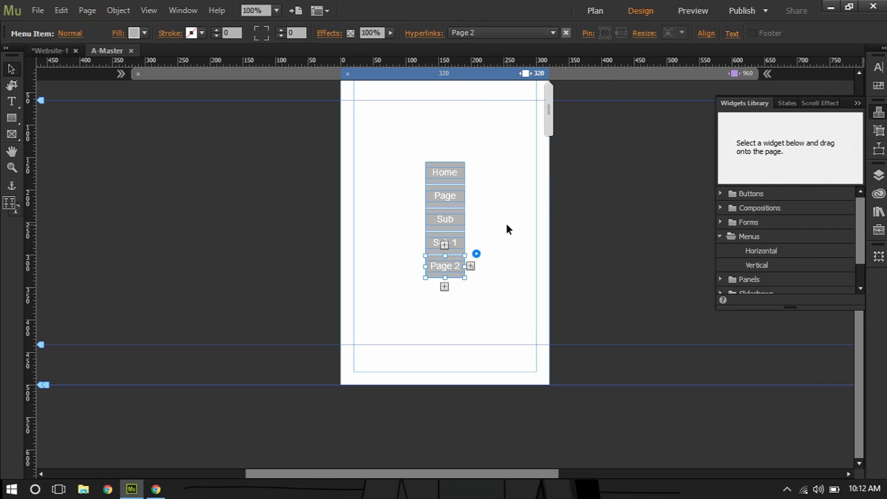
{"action": "left_click", "coordinate": [505, 223]}
- Place an Accordion panel widget on the 320 layout at X 49, Y 125, overlapping the vertical menu
{"action": "scroll", "coordinate": [795, 258], "scroll_direction": "down", "scroll_amount": 2}
{"action": "left_click", "coordinate": [720, 251]}
{"action": "scroll", "coordinate": [764, 255], "scroll_direction": "down", "scroll_amount": 2}
{"action": "left_click_drag", "start_coordinate": [797, 235], "coordinate": [351, 214]}
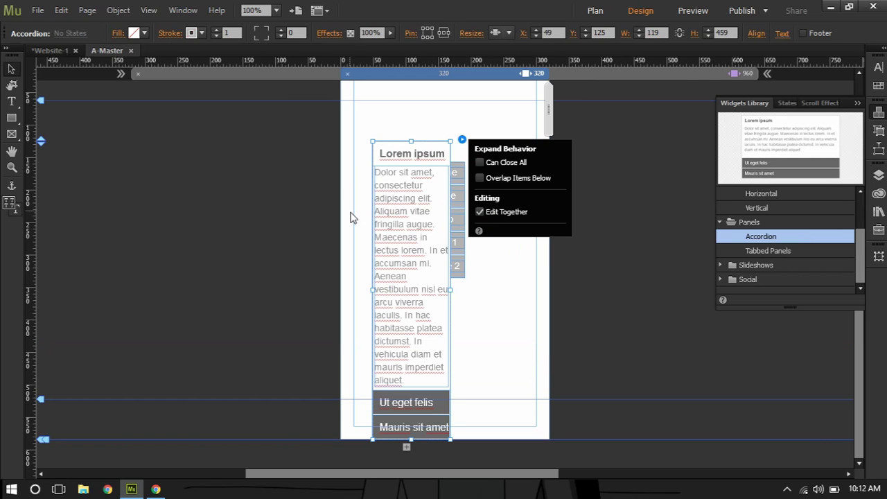
- Clear all styling from the accordion and strip it down to its first panel without body text
{"action": "right_click", "coordinate": [406, 236]}
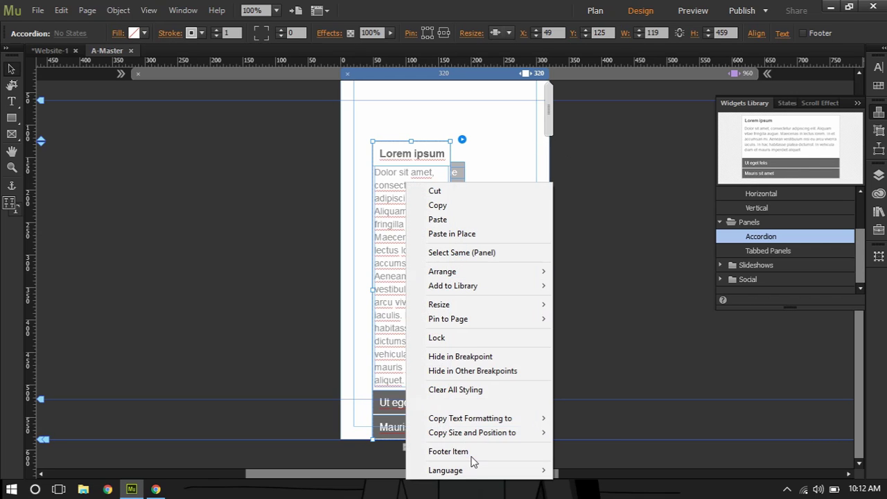
{"action": "left_click", "coordinate": [459, 404]}
{"action": "right_click", "coordinate": [406, 181]}
{"action": "left_click", "coordinate": [460, 367]}
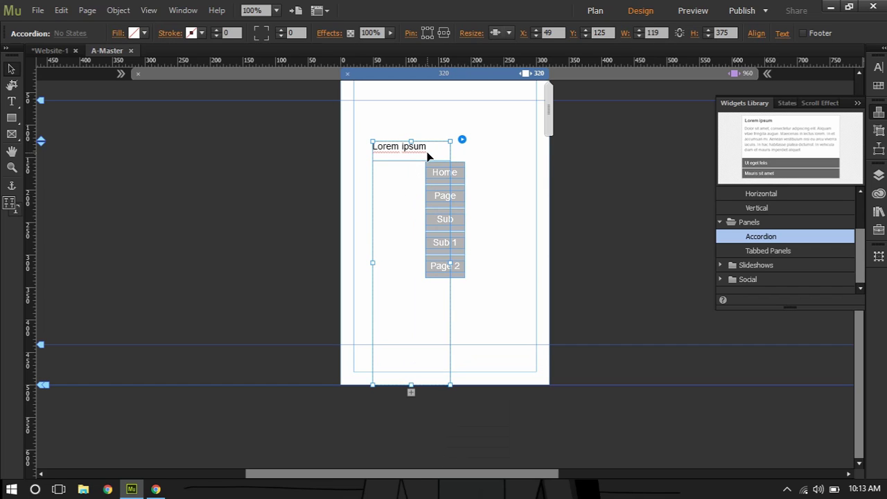
- Delete the accordion's "Lorem ipsum" label text and shorten the accordion to end level with the menu's last item
{"action": "left_click_drag", "start_coordinate": [426, 148], "coordinate": [358, 151]}
{"action": "key", "text": "Delete"}
{"action": "key", "text": "Escape"}
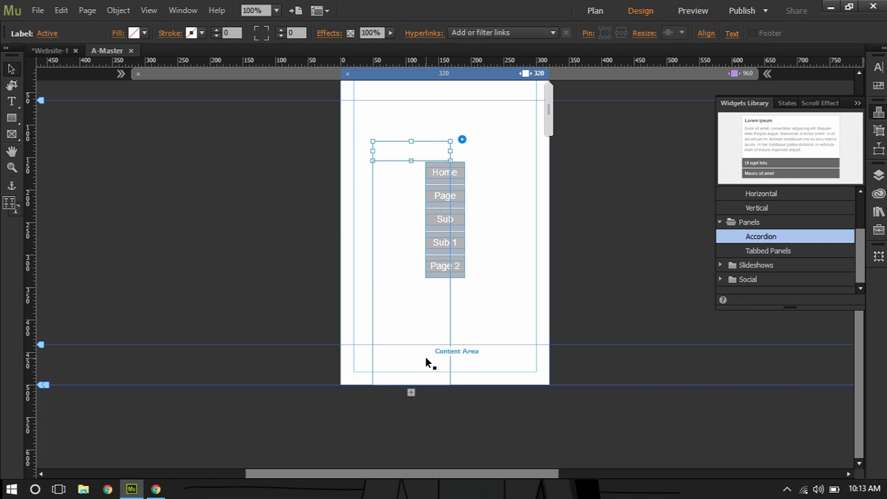
{"action": "left_click", "coordinate": [410, 385]}
{"action": "left_click_drag", "start_coordinate": [410, 385], "coordinate": [502, 271]}
{"action": "left_click", "coordinate": [502, 271]}
- Draw a thin bar about 56 px wide and 7 px high in the page's upper-right corner and fill it with dark blue 1B1464
{"action": "left_click", "coordinate": [12, 119]}
{"action": "left_click_drag", "start_coordinate": [501, 95], "coordinate": [539, 101]}
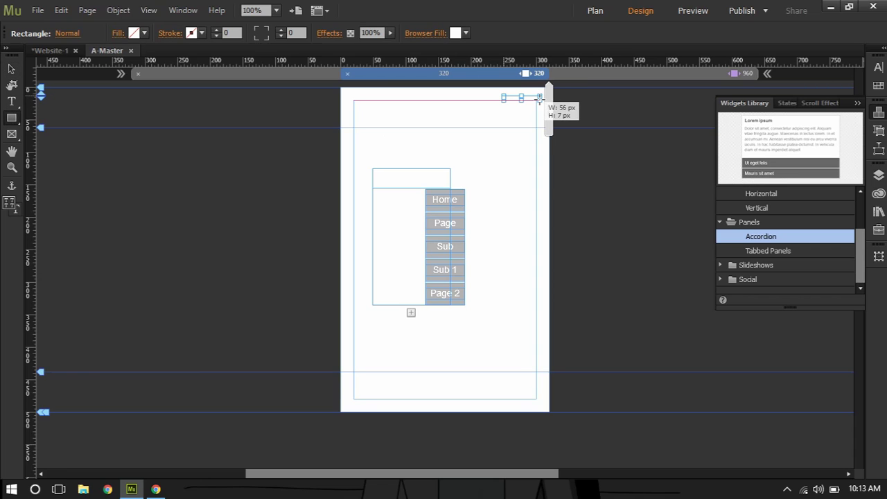
{"action": "left_click", "coordinate": [146, 33]}
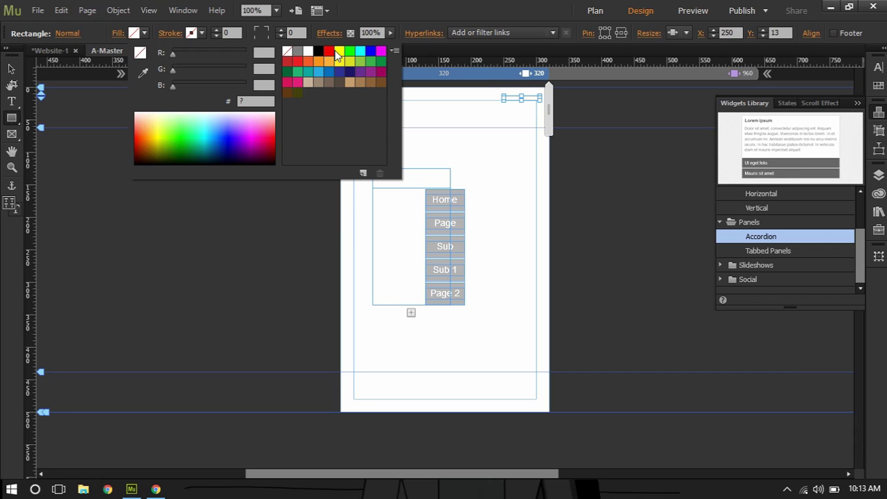
{"action": "left_click", "coordinate": [348, 72]}
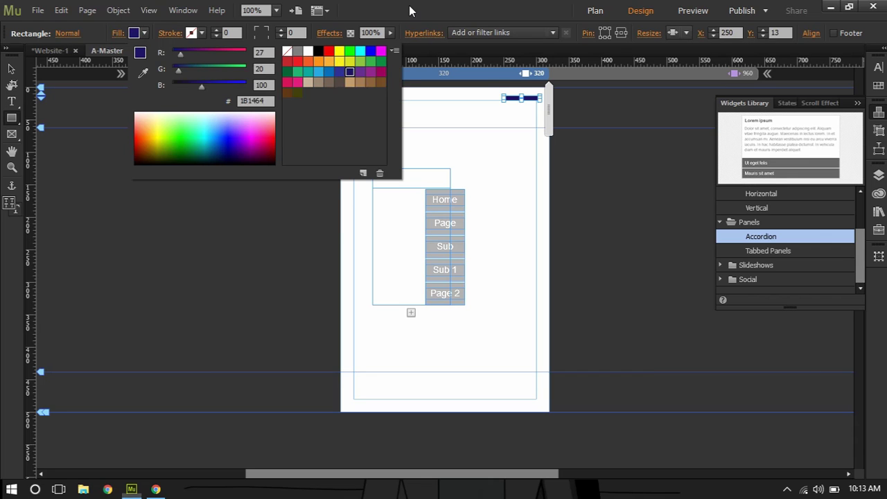
{"action": "key", "text": "v"}
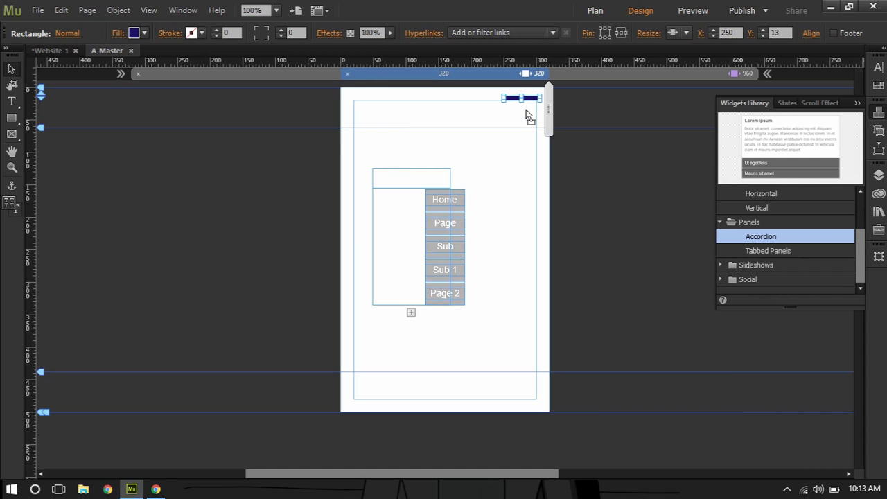
- Duplicate the dark blue bar twice below itself to form an evenly spaced three-bar icon
{"action": "left_click_drag", "start_coordinate": [526, 107], "coordinate": [527, 114]}
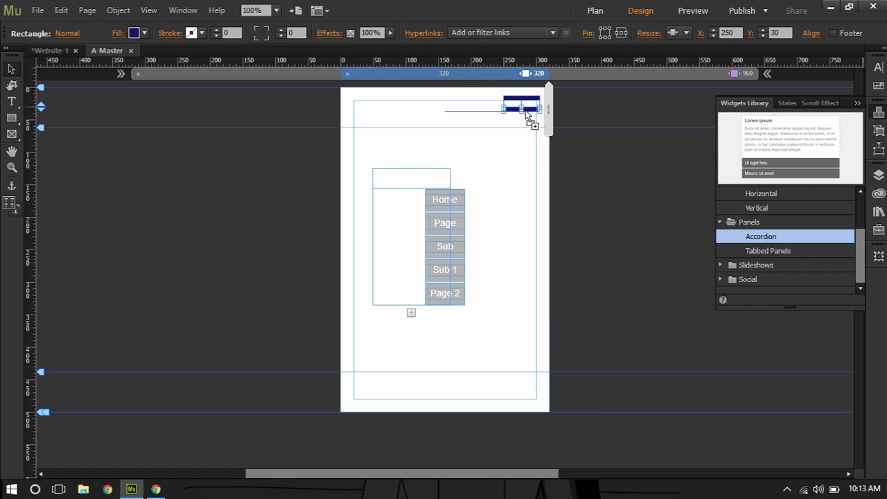
{"action": "left_click_drag", "start_coordinate": [526, 111], "coordinate": [526, 109]}
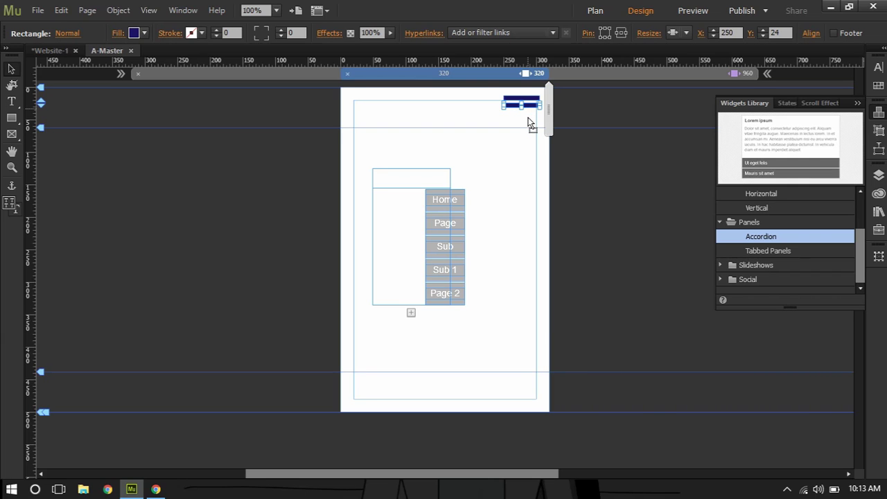
{"action": "left_click_drag", "start_coordinate": [537, 104], "coordinate": [513, 112]}
{"action": "mouse_move", "coordinate": [513, 109]}
{"action": "left_mouse_down"}
{"action": "mouse_move", "coordinate": [511, 130]}
{"action": "mouse_move", "coordinate": [512, 121]}
{"action": "mouse_move", "coordinate": [520, 124]}
{"action": "left_mouse_up"}
- Group the three dark blue bars into one icon
{"action": "right_click", "coordinate": [512, 116]}
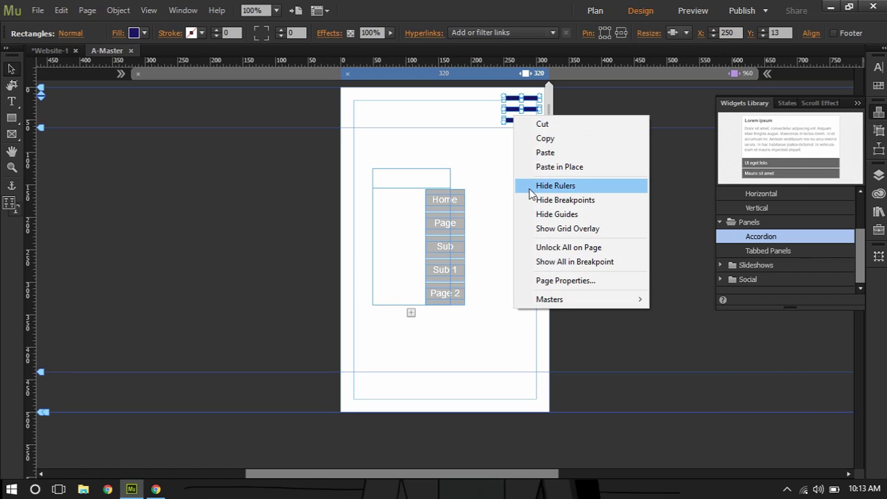
{"action": "right_click", "coordinate": [517, 106]}
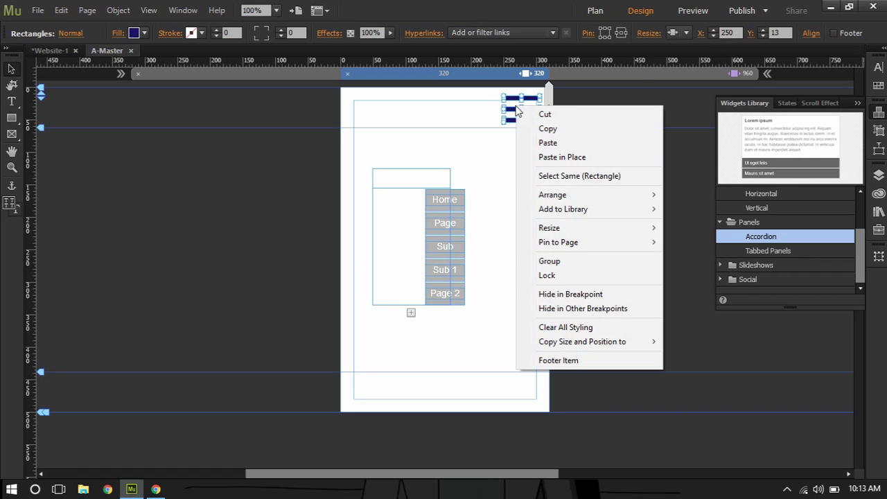
{"action": "left_click", "coordinate": [544, 261]}
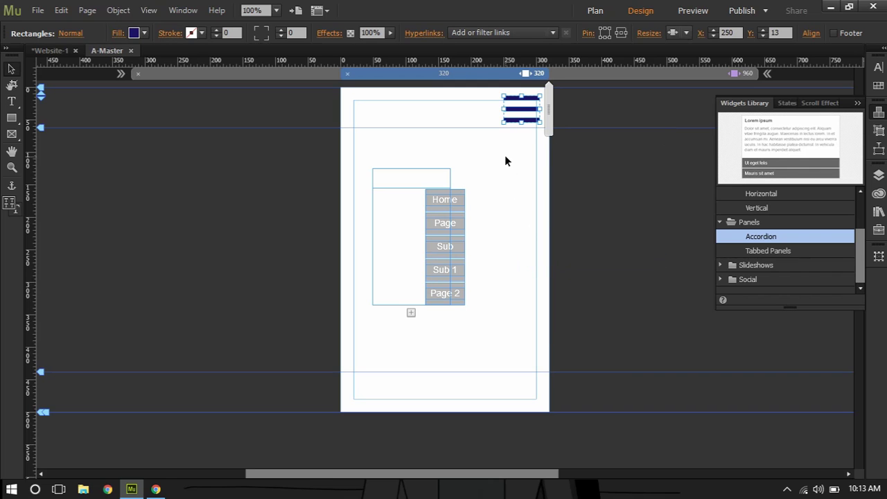
- Try to move the three-bar icon group below the accordion in the layer order
{"action": "right_click", "coordinate": [520, 114]}
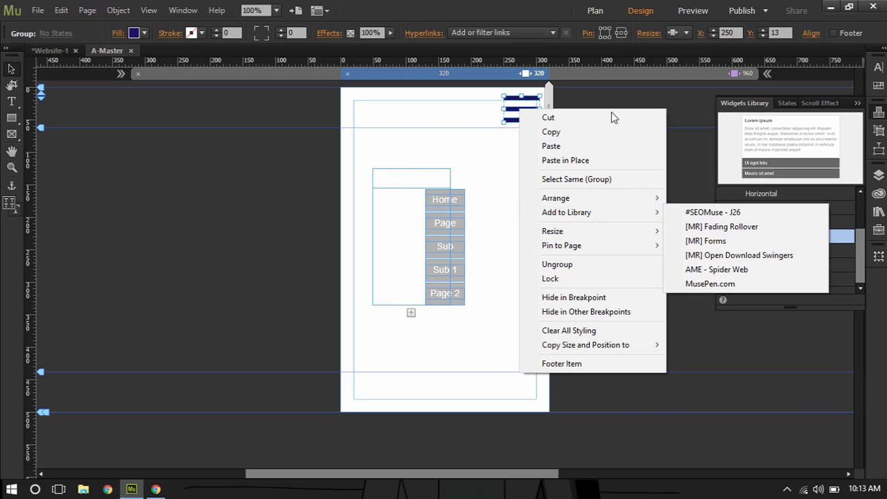
{"action": "left_click", "coordinate": [695, 104]}
{"action": "left_click", "coordinate": [875, 179]}
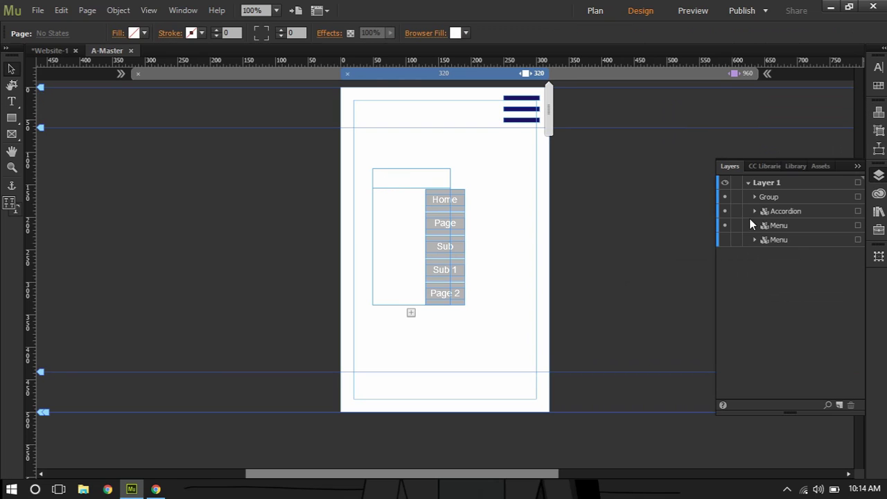
{"action": "left_click", "coordinate": [768, 198]}
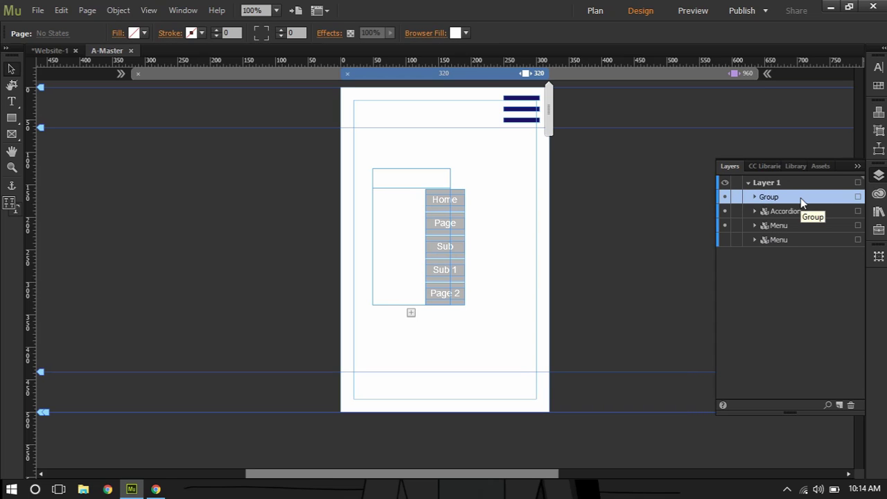
{"action": "left_click_drag", "start_coordinate": [771, 201], "coordinate": [768, 224]}
{"action": "key", "text": "ctrl+z"}
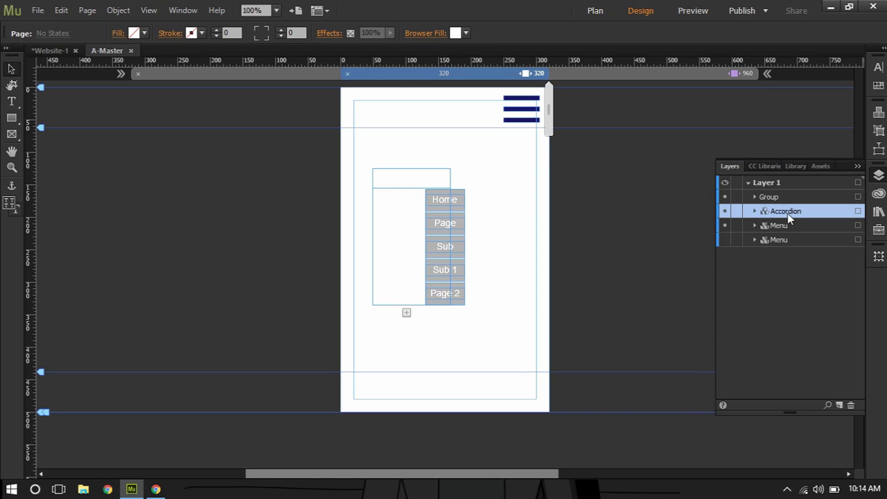
{"action": "left_click", "coordinate": [766, 199]}
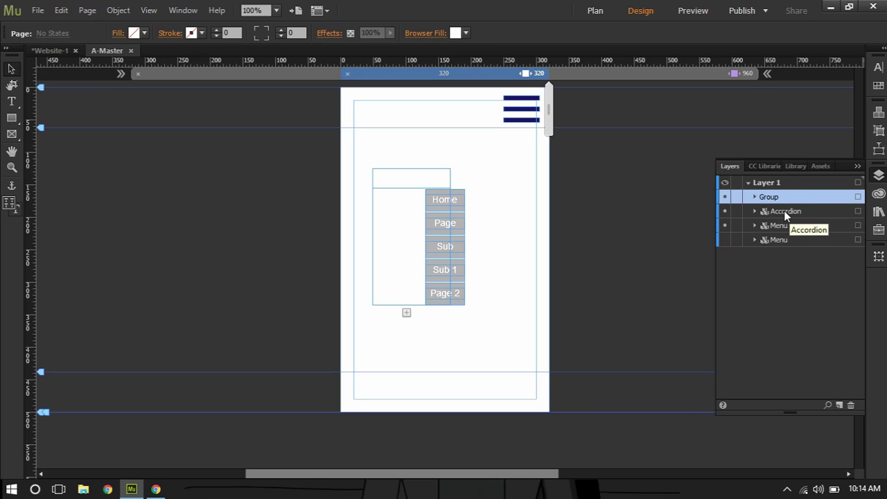
- Send the three-bar icon group to the back of the stacking order
{"action": "left_click", "coordinate": [516, 109]}
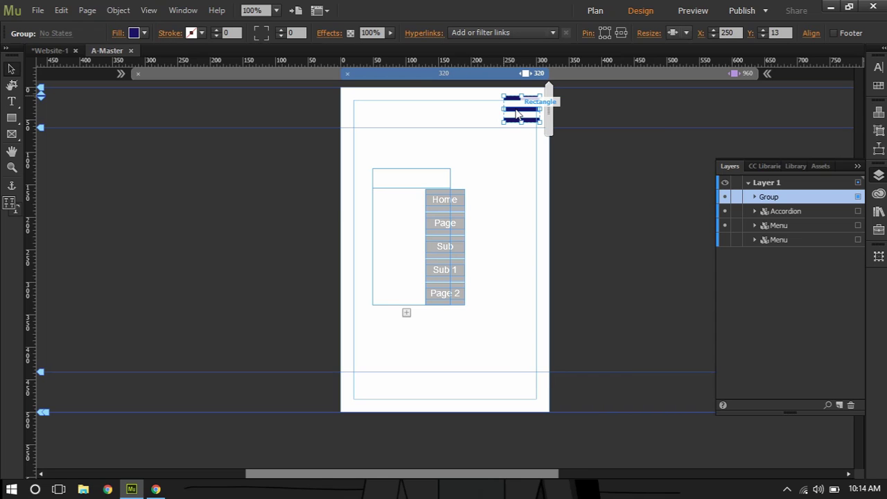
{"action": "right_click", "coordinate": [515, 110]}
{"action": "mouse_move", "coordinate": [554, 199]}
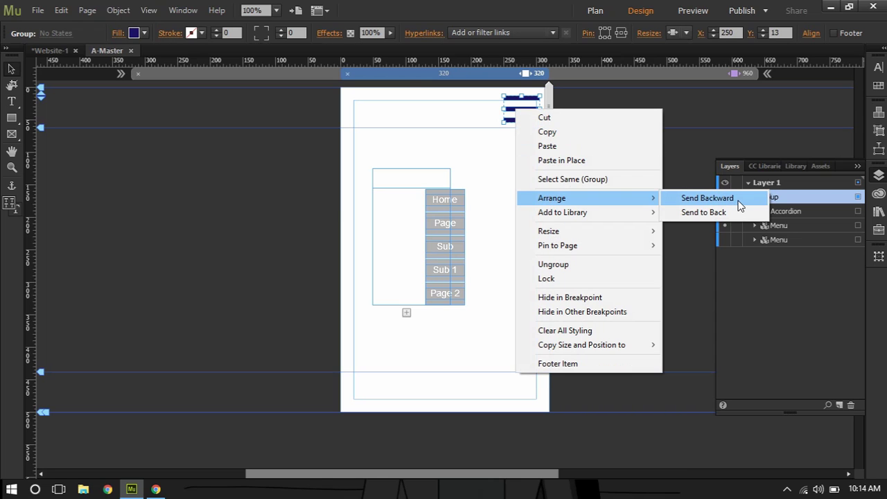
{"action": "left_click", "coordinate": [703, 212]}
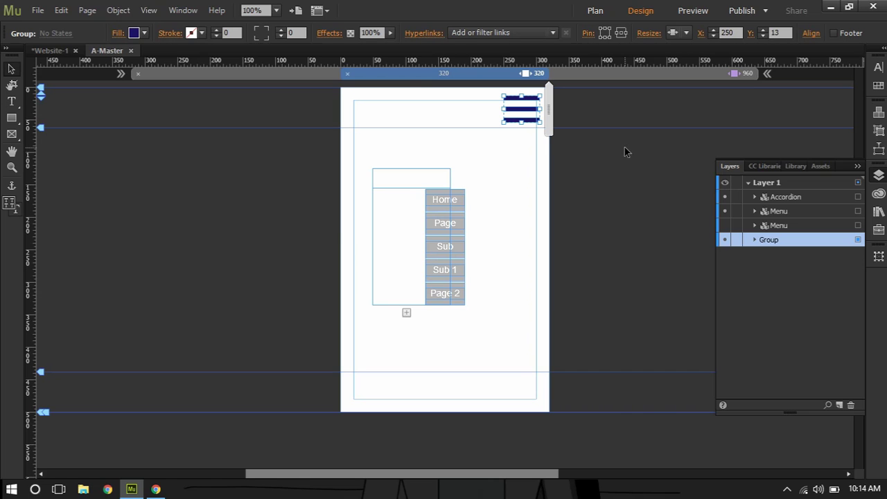
{"action": "left_click", "coordinate": [879, 174]}
- Place the accordion at the page's top-left corner, stretch it to 320 px wide, and extend its label down to the header guide
{"action": "left_click", "coordinate": [406, 191]}
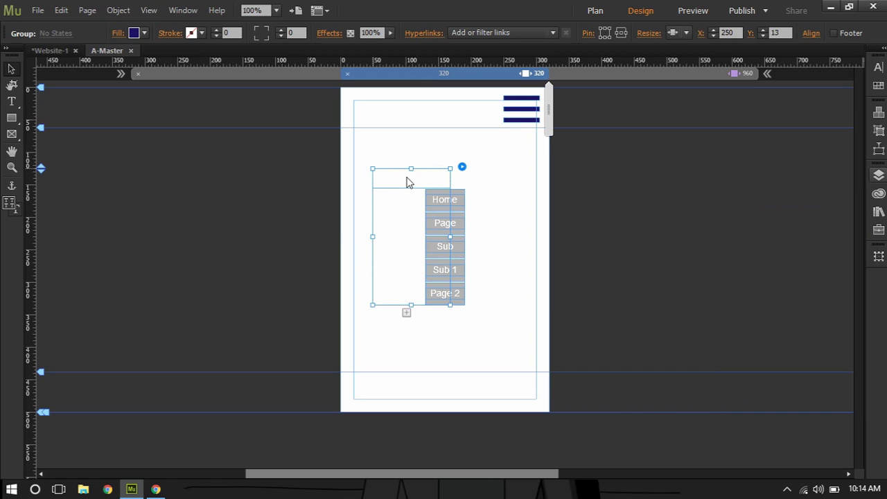
{"action": "left_click", "coordinate": [431, 181]}
{"action": "left_click_drag", "start_coordinate": [433, 186], "coordinate": [549, 111]}
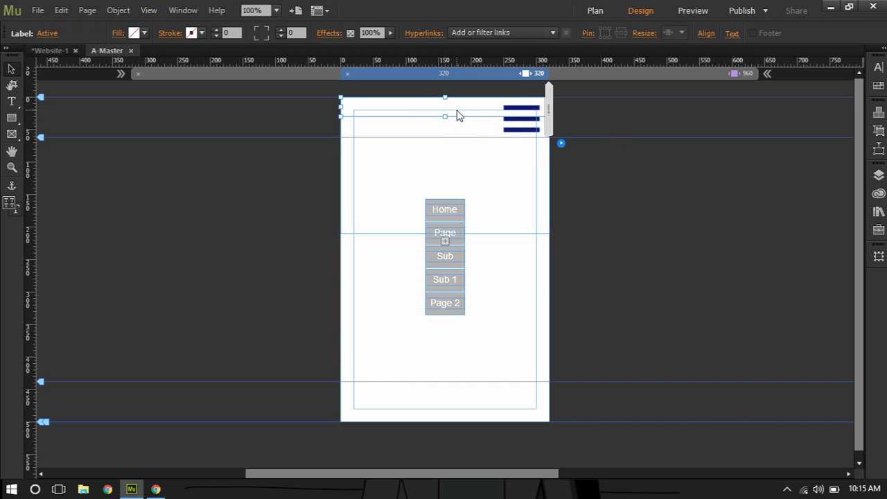
{"action": "left_click_drag", "start_coordinate": [444, 115], "coordinate": [445, 138]}
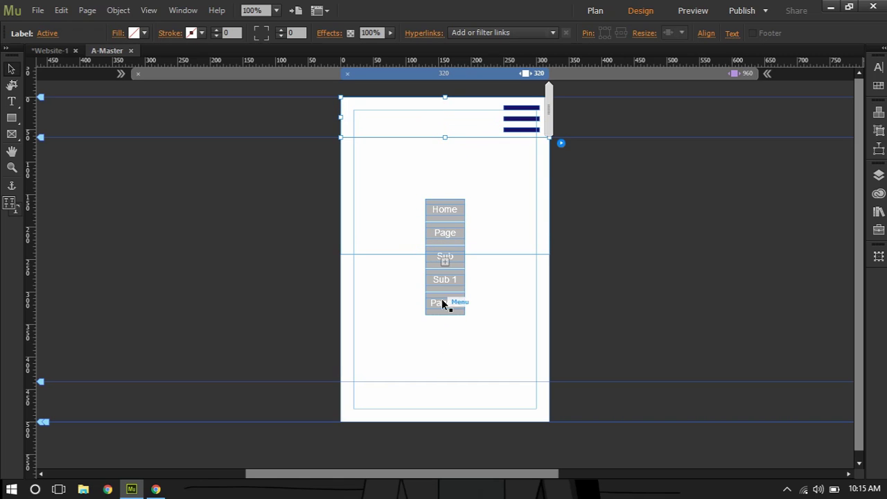
- Move the vertical menu into the accordion's content area at X 0, Y 62 and stretch it to the full 320 px width
{"action": "left_click_drag", "start_coordinate": [443, 303], "coordinate": [362, 239]}
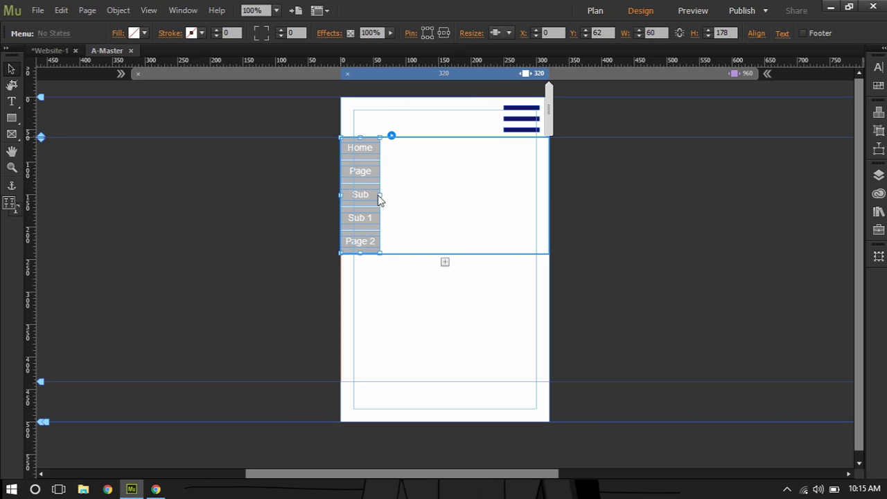
{"action": "left_click_drag", "start_coordinate": [379, 194], "coordinate": [556, 199]}
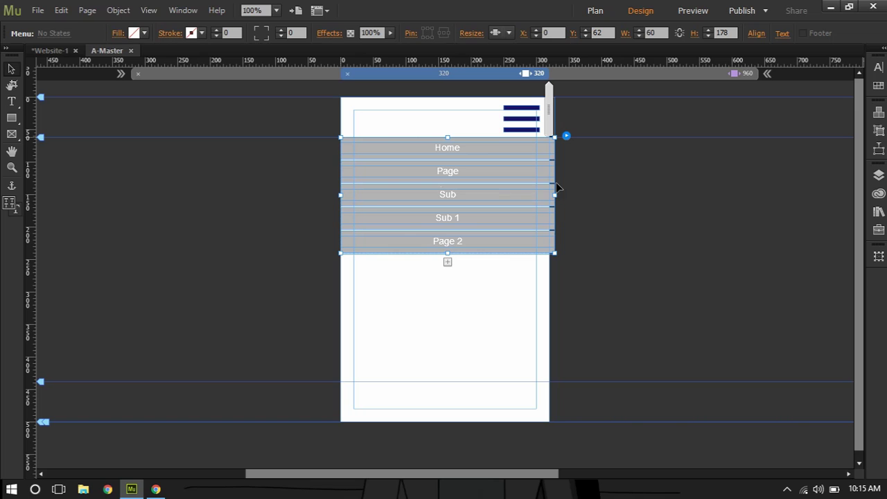
{"action": "left_click_drag", "start_coordinate": [555, 194], "coordinate": [552, 200]}
{"action": "left_click", "coordinate": [552, 211]}
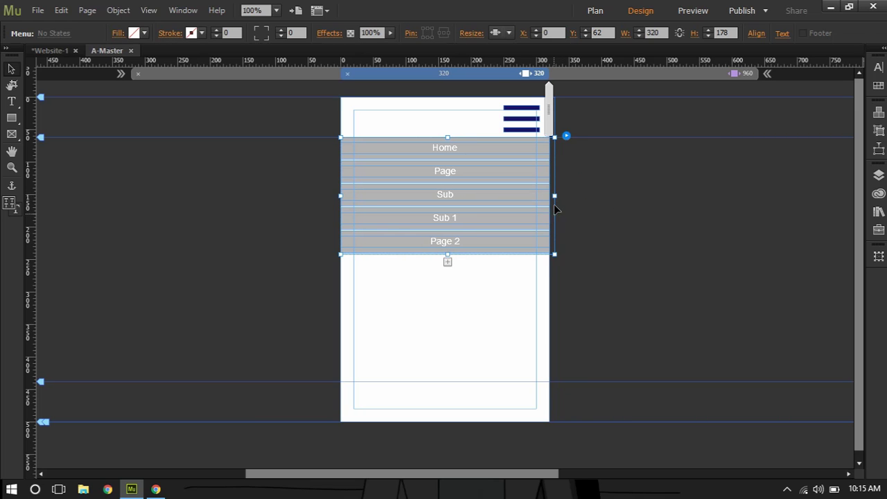
{"action": "left_click_drag", "start_coordinate": [551, 197], "coordinate": [549, 199]}
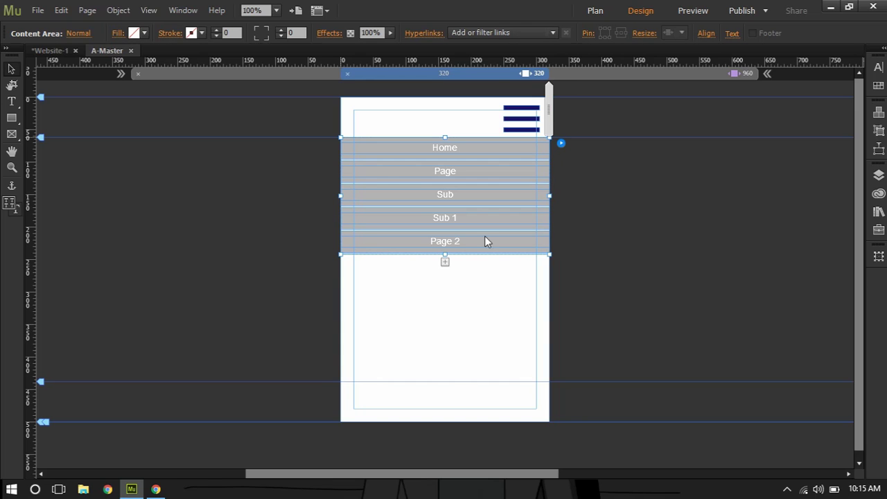
- Fill the vertical menu's items with the light blue swatch
{"action": "left_click", "coordinate": [377, 154]}
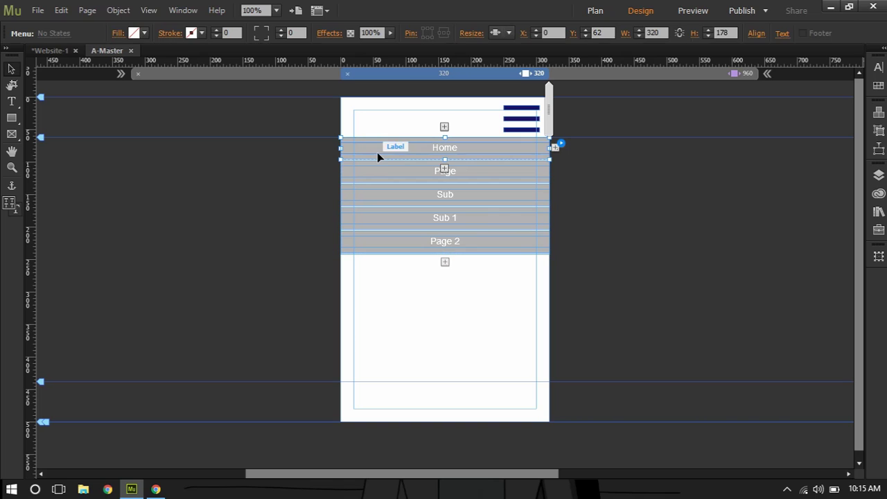
{"action": "left_click", "coordinate": [377, 152]}
{"action": "left_click", "coordinate": [141, 33]}
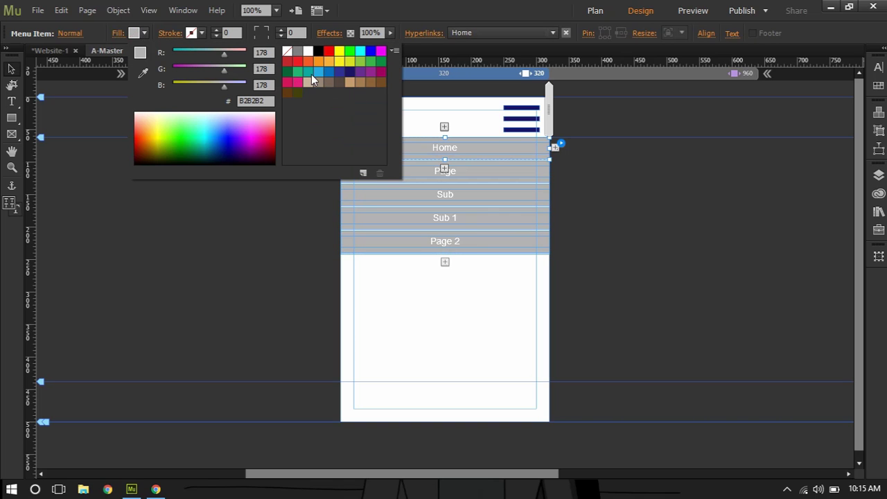
{"action": "left_click", "coordinate": [318, 72]}
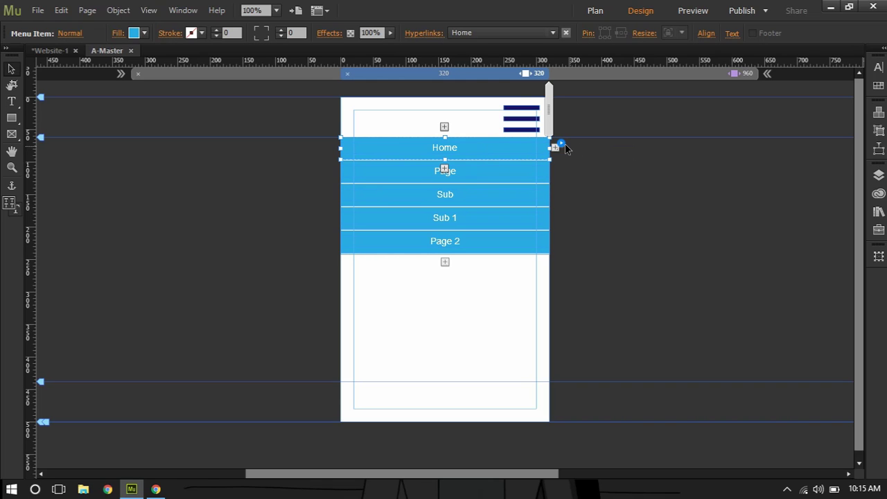
- Review the accordion's expand behavior and editing options
{"action": "left_click", "coordinate": [347, 125]}
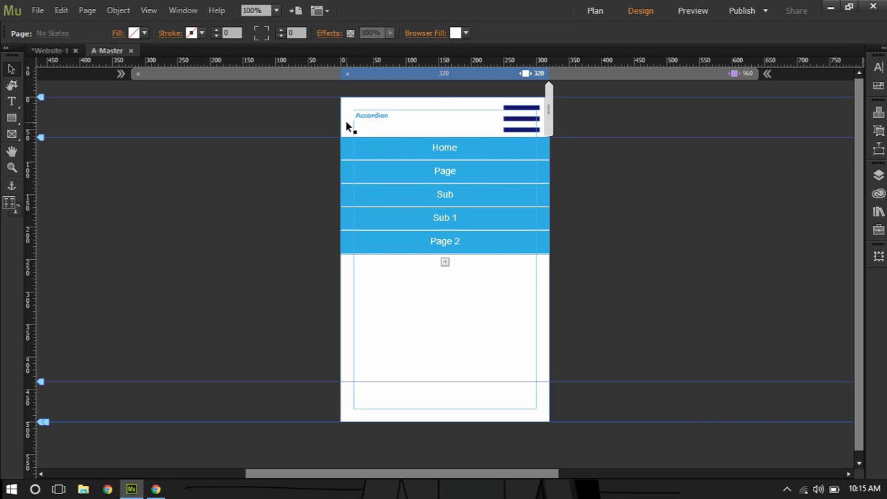
{"action": "left_click", "coordinate": [347, 125]}
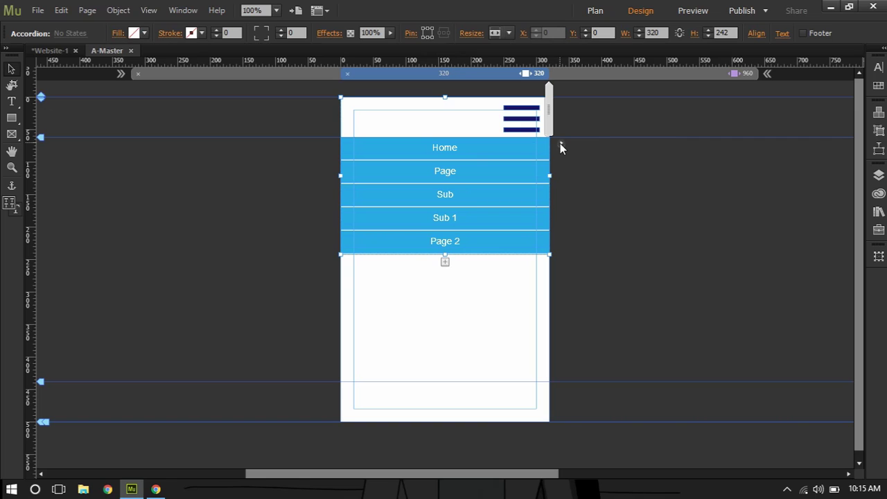
{"action": "left_click", "coordinate": [561, 143]}
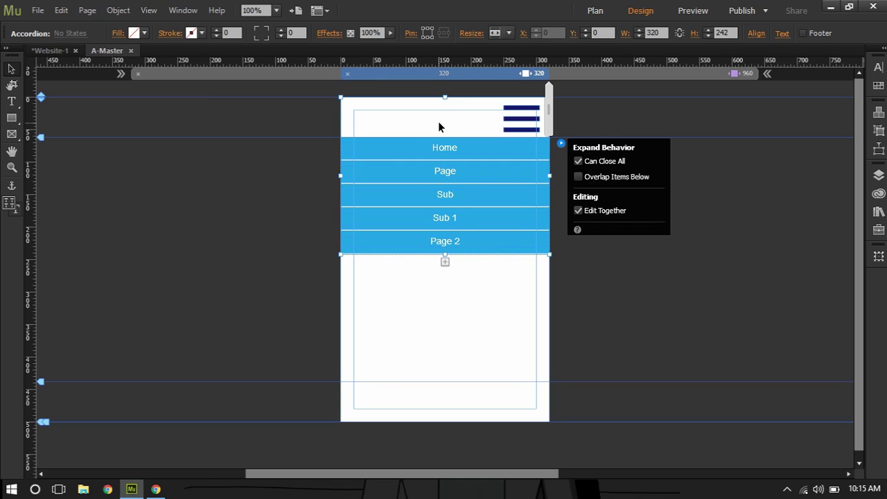
{"action": "left_click", "coordinate": [11, 118]}
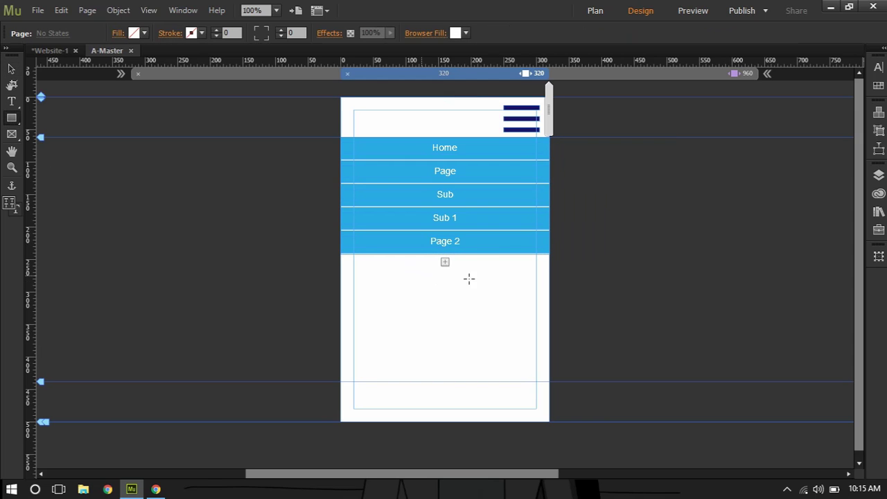
{"action": "left_click", "coordinate": [11, 68]}
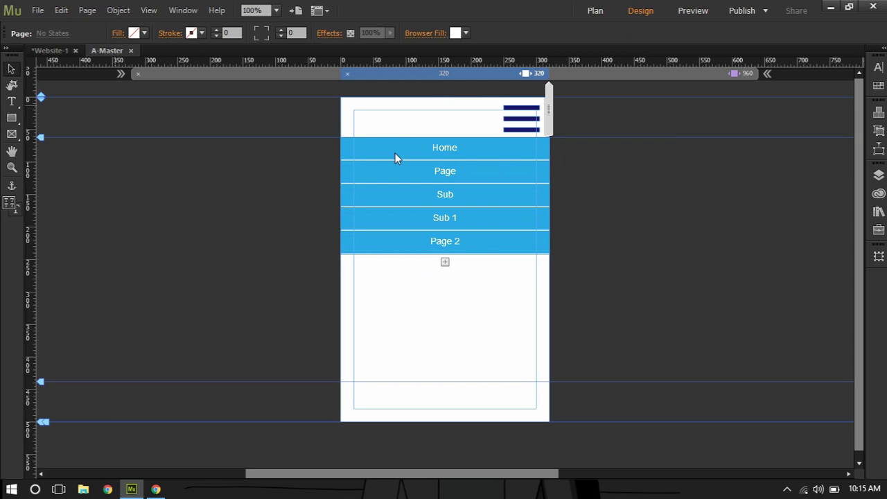
{"action": "left_click", "coordinate": [458, 164]}
{"action": "left_click", "coordinate": [561, 144]}
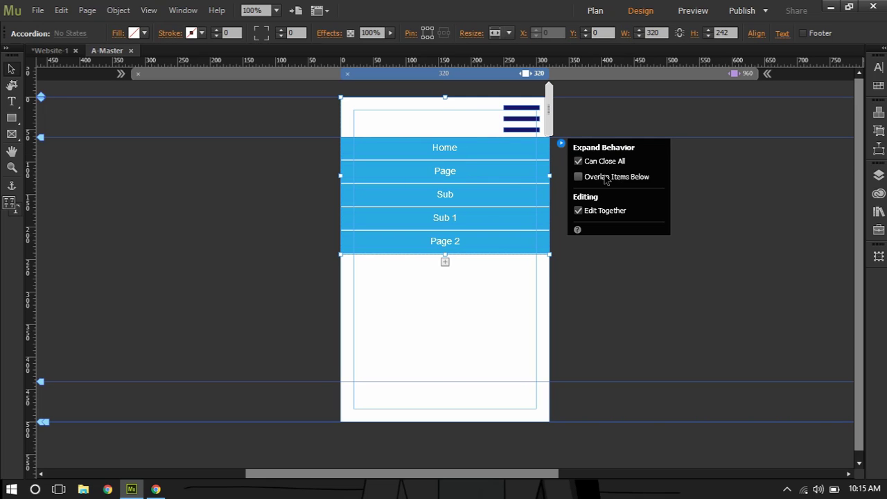
{"action": "left_click", "coordinate": [696, 174]}
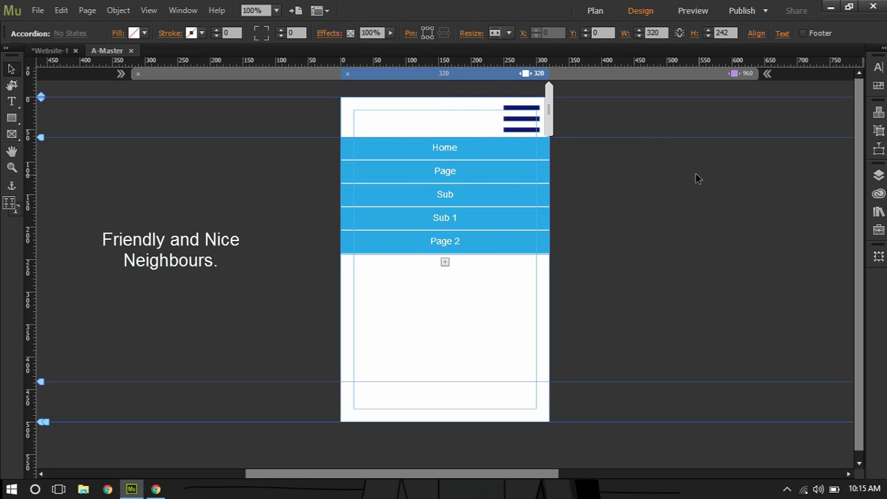
- Collapse the accordion to its label area
{"action": "left_click", "coordinate": [429, 124]}
{"action": "left_click", "coordinate": [430, 126]}
{"action": "left_click", "coordinate": [392, 127]}
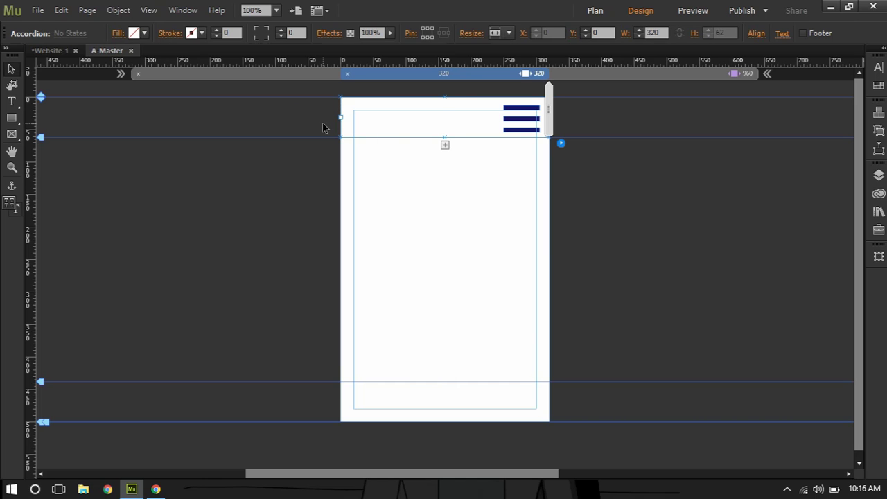
- Select the accordion and the three-bar icon together and hide them in the other breakpoints
{"action": "key", "text": "ctrl+a"}
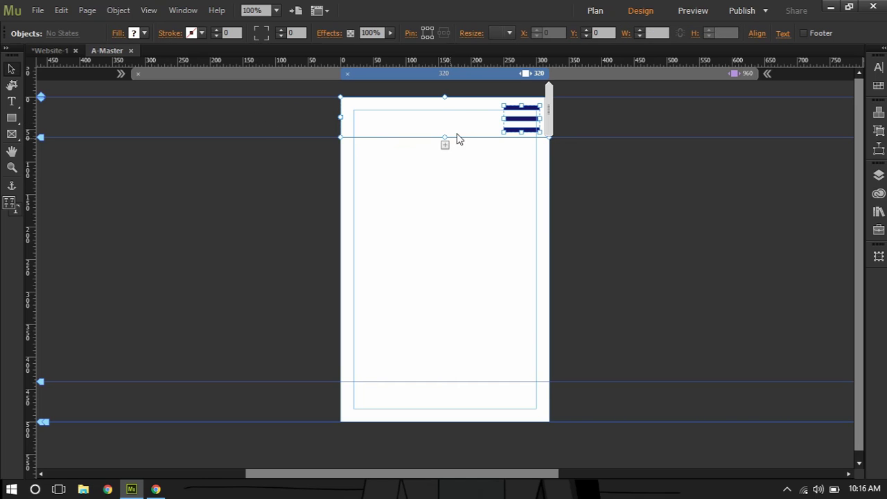
{"action": "right_click", "coordinate": [476, 115]}
{"action": "left_click", "coordinate": [520, 290]}
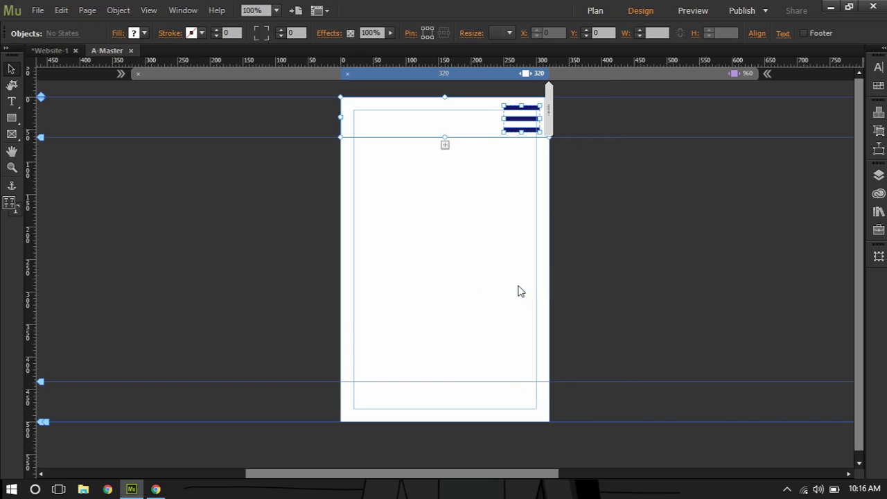
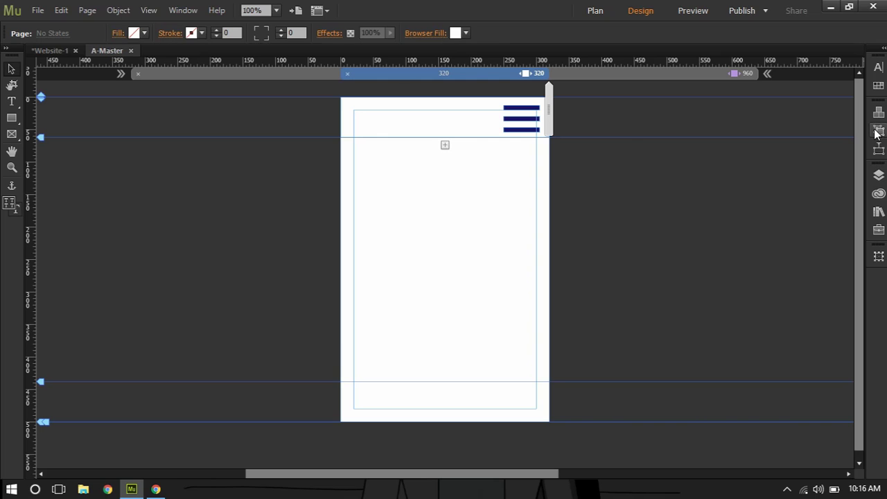
- Add a Vertical menu widget from the widget library to the blank page area below the accordion
{"action": "left_click", "coordinate": [878, 112]}
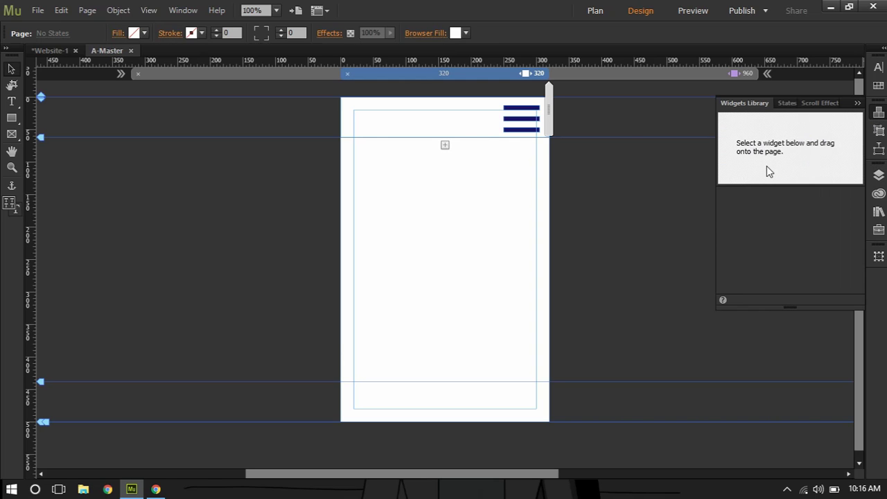
{"action": "scroll", "coordinate": [760, 222], "scroll_direction": "down", "scroll_amount": 2}
{"action": "left_click_drag", "start_coordinate": [764, 224], "coordinate": [380, 220]}
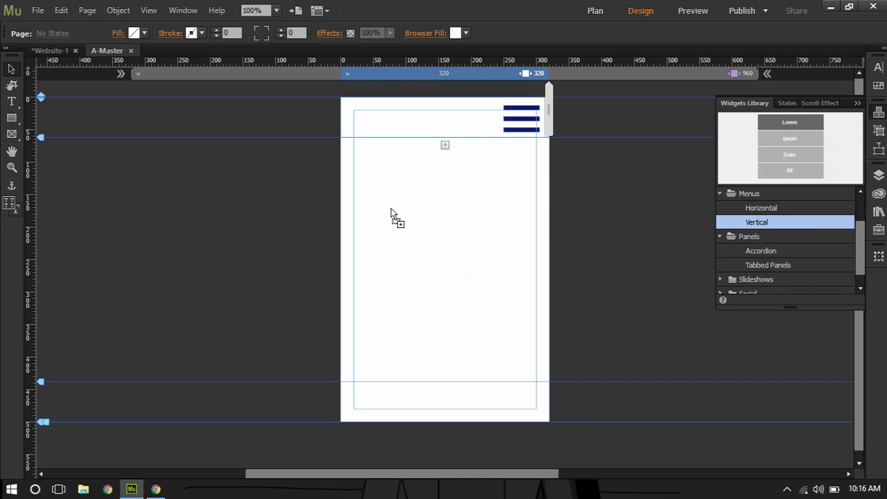
{"action": "left_click_drag", "start_coordinate": [391, 208], "coordinate": [390, 208]}
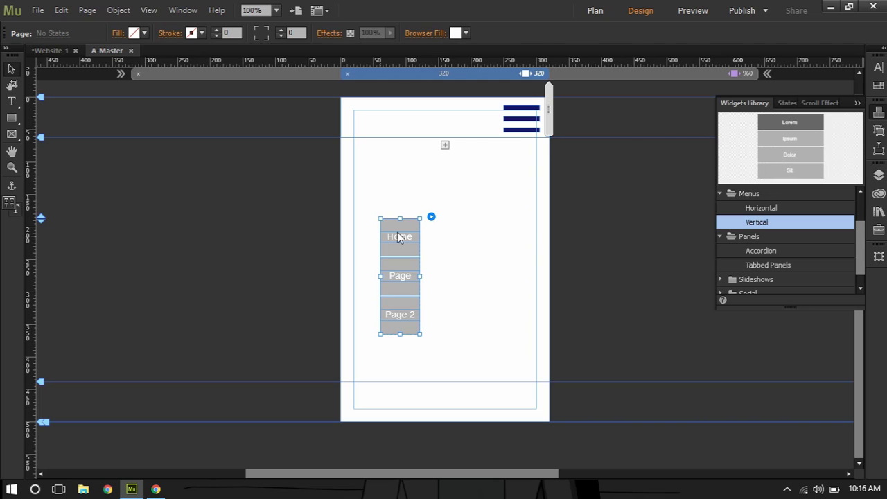
- Select the new vertical menu's Page item and shift the menu so that item sits at X 77, Y 231
{"action": "left_click", "coordinate": [408, 278]}
{"action": "left_click", "coordinate": [406, 274]}
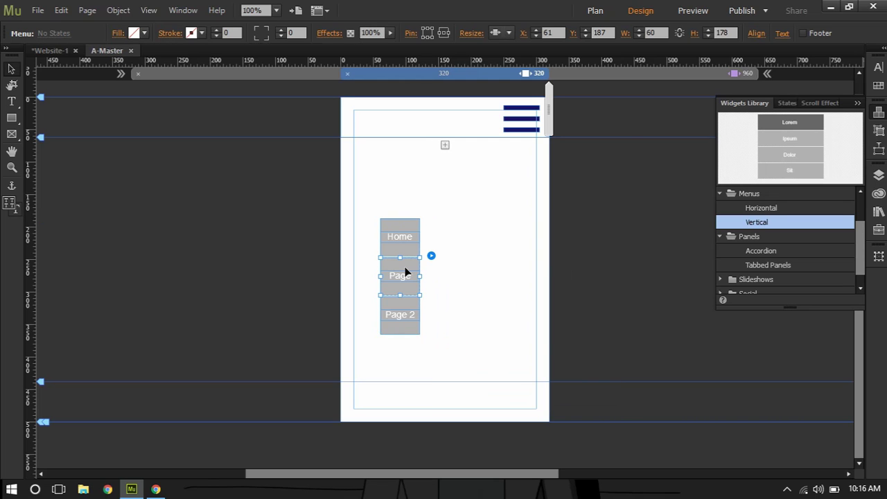
{"action": "left_click_drag", "start_coordinate": [405, 272], "coordinate": [421, 262]}
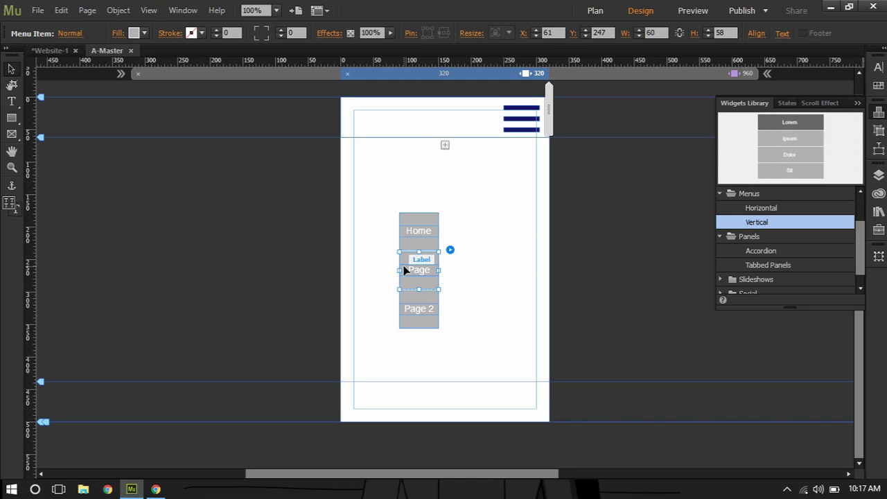
{"action": "mouse_move", "coordinate": [420, 269]}
{"action": "left_mouse_down"}
{"action": "mouse_move", "coordinate": [396, 268]}
{"action": "mouse_move", "coordinate": [443, 264]}
{"action": "mouse_move", "coordinate": [409, 259]}
{"action": "left_mouse_up"}
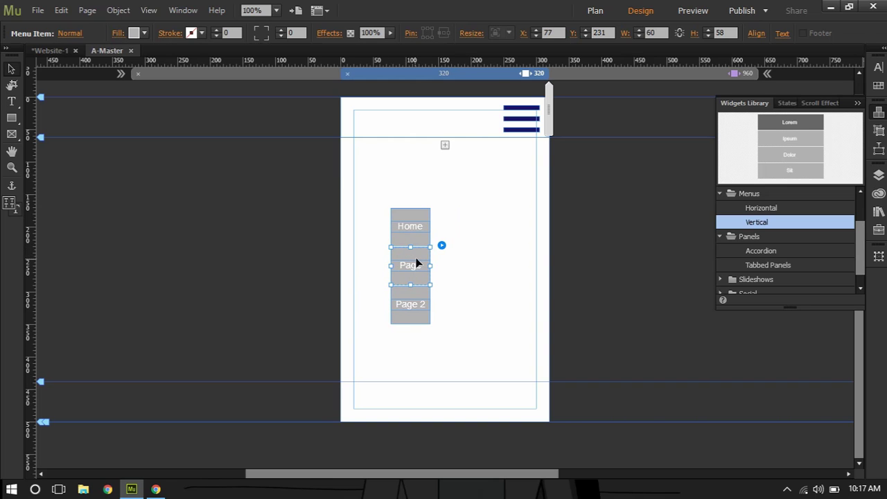
- Shift the vertical menu up so its Page item sits at Y 221, selecting its Page label, Home item and Page item individually
{"action": "left_click", "coordinate": [406, 271]}
{"action": "mouse_move", "coordinate": [406, 271]}
{"action": "left_mouse_down"}
{"action": "mouse_move", "coordinate": [535, 272]}
{"action": "mouse_move", "coordinate": [406, 266]}
{"action": "left_mouse_up"}
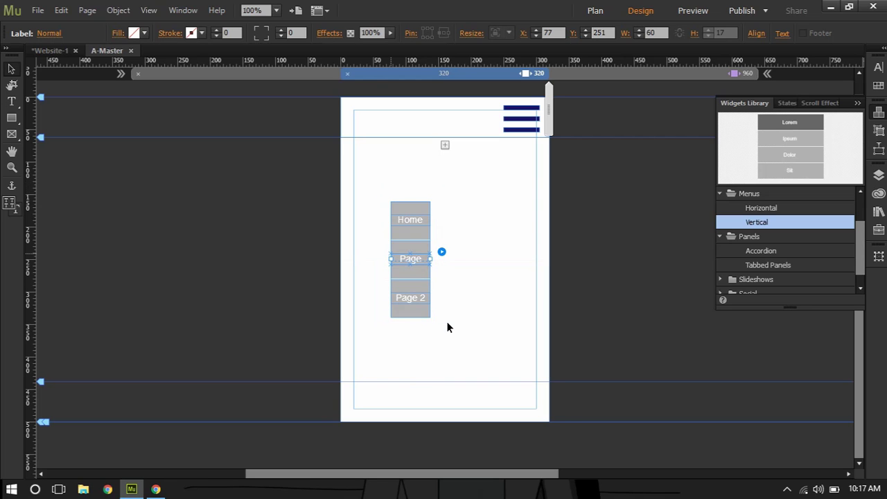
{"action": "left_click", "coordinate": [408, 219]}
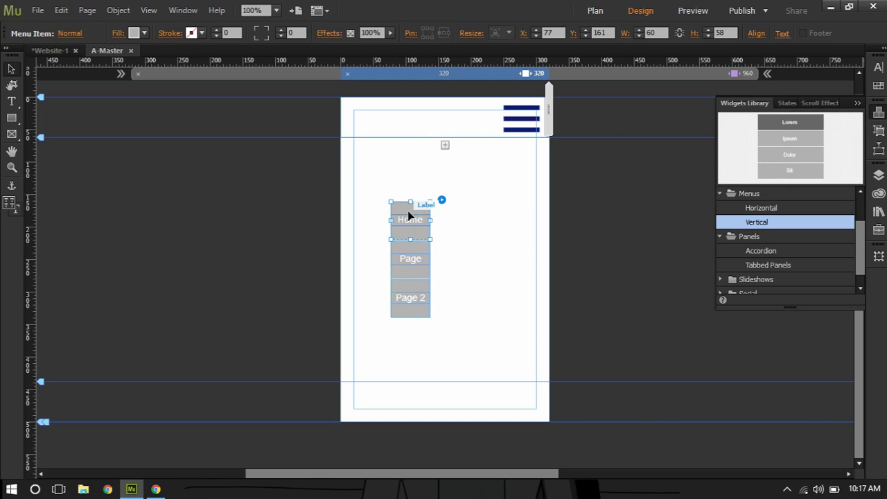
{"action": "left_click", "coordinate": [412, 267]}
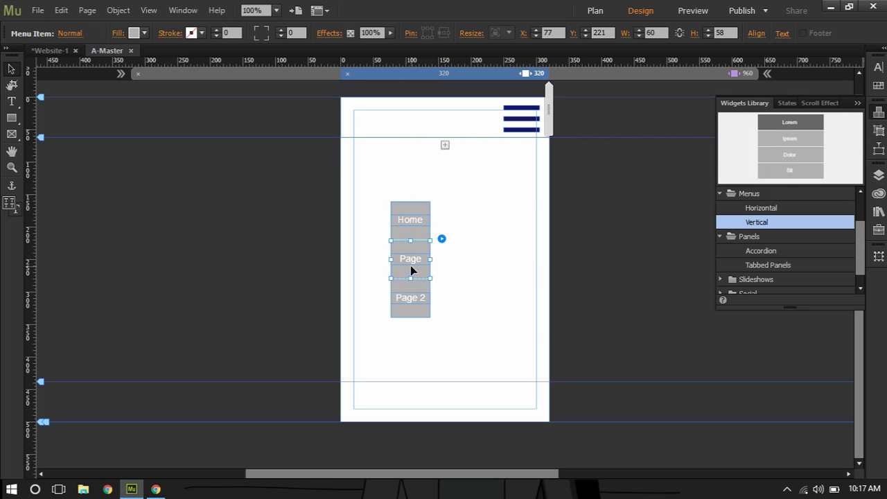
- Select the whole vertical menu widget and delete it from the page
{"action": "left_click", "coordinate": [367, 203]}
{"action": "left_click", "coordinate": [399, 210]}
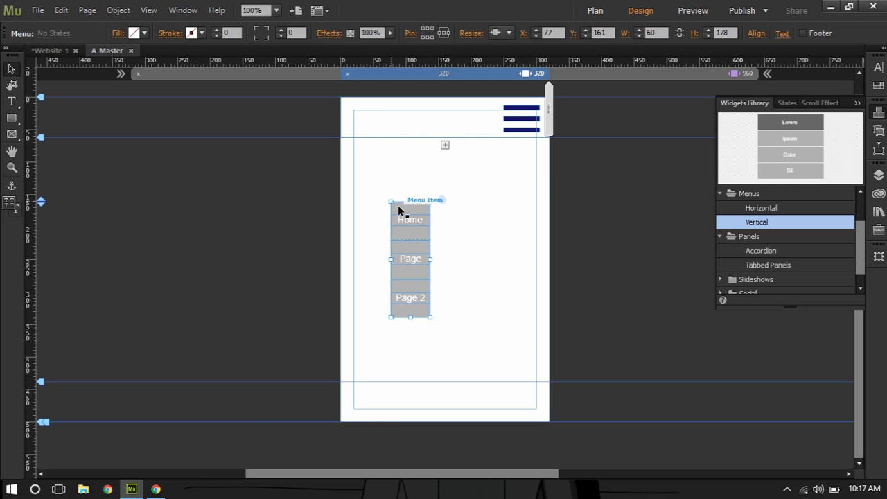
{"action": "key", "text": "Delete"}
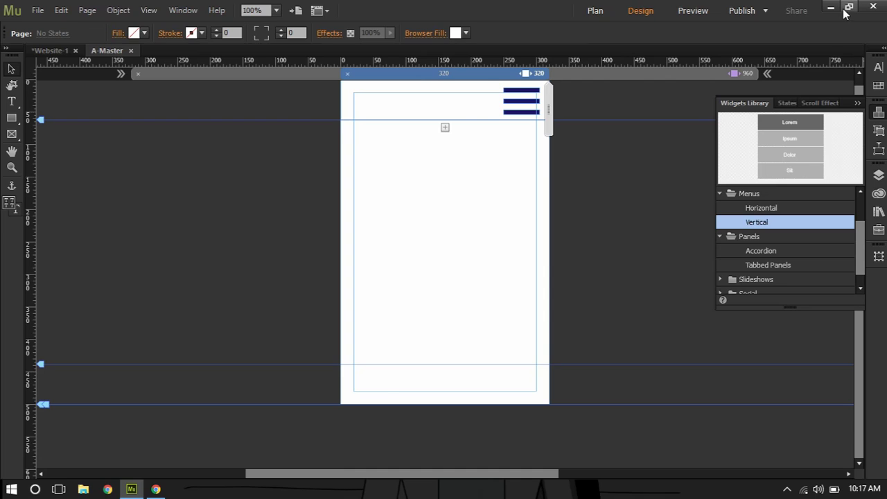
- Minimize the Adobe Muse window to show the desktop
{"action": "left_click", "coordinate": [830, 7]}
{"action": "right_click", "coordinate": [801, 53]}
{"action": "left_click", "coordinate": [818, 109]}
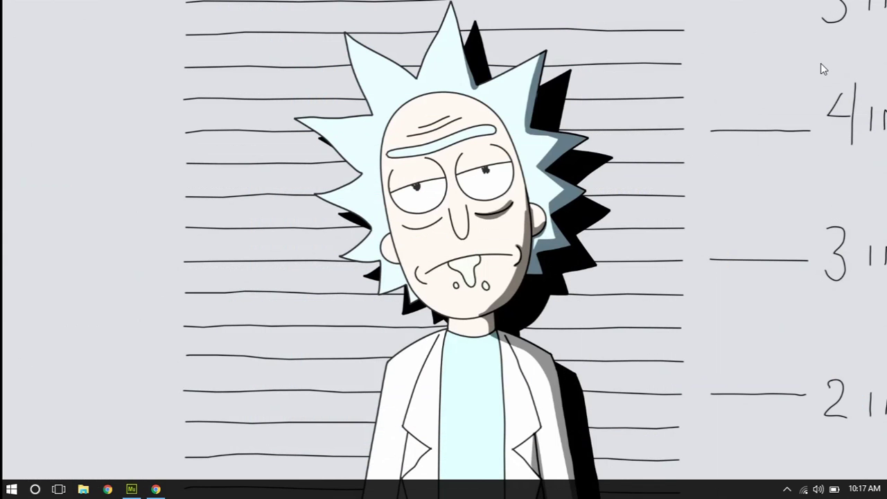